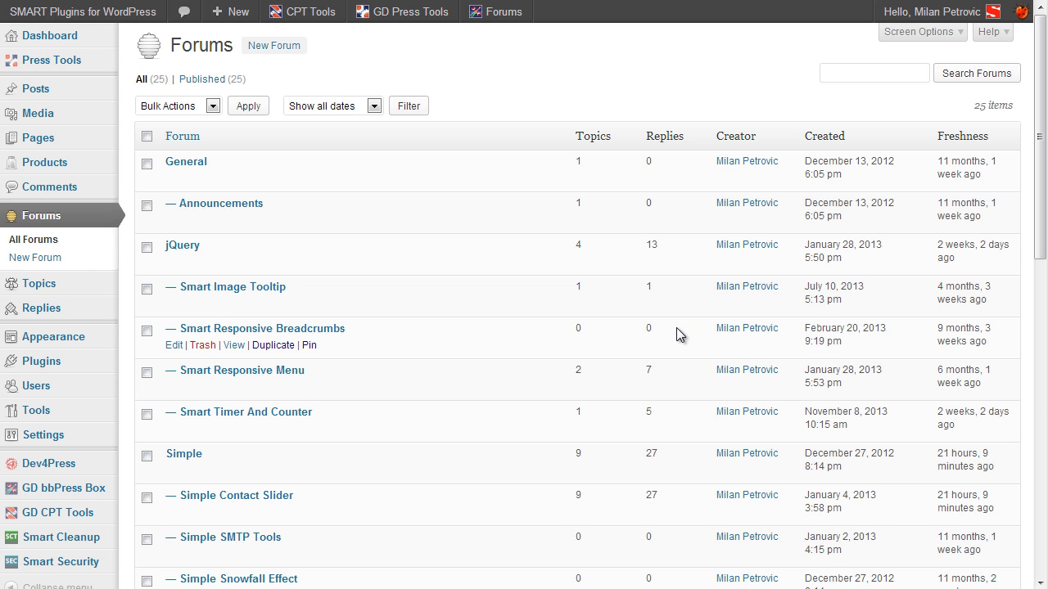
# Step: Scroll through the Forums list and the Smart bbPress nVerify Envato Account settings page
pyautogui.scroll(-5, 672, 360)
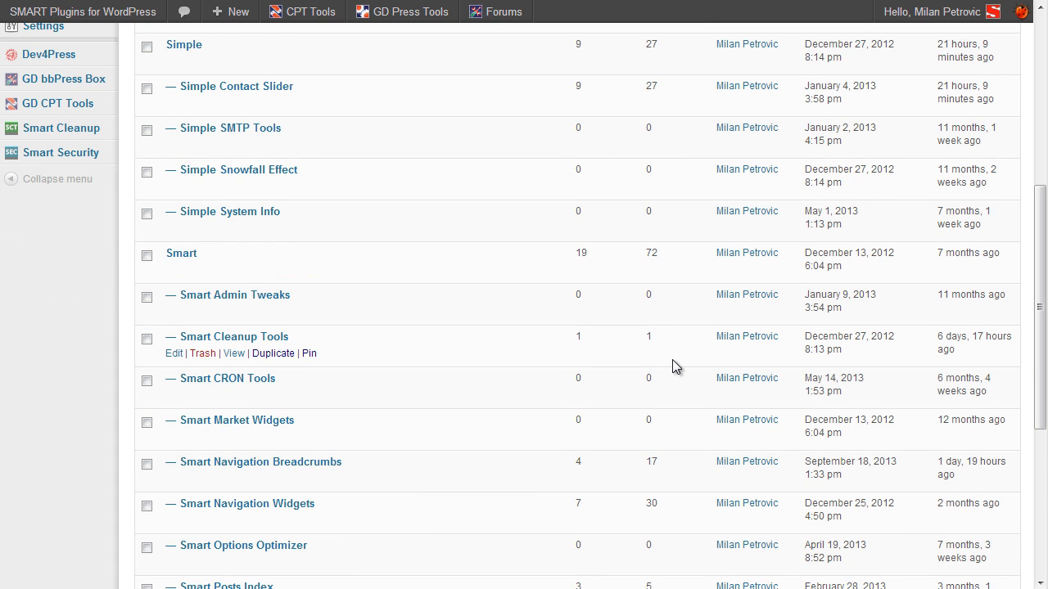
pyautogui.scroll(-4, 672, 360)
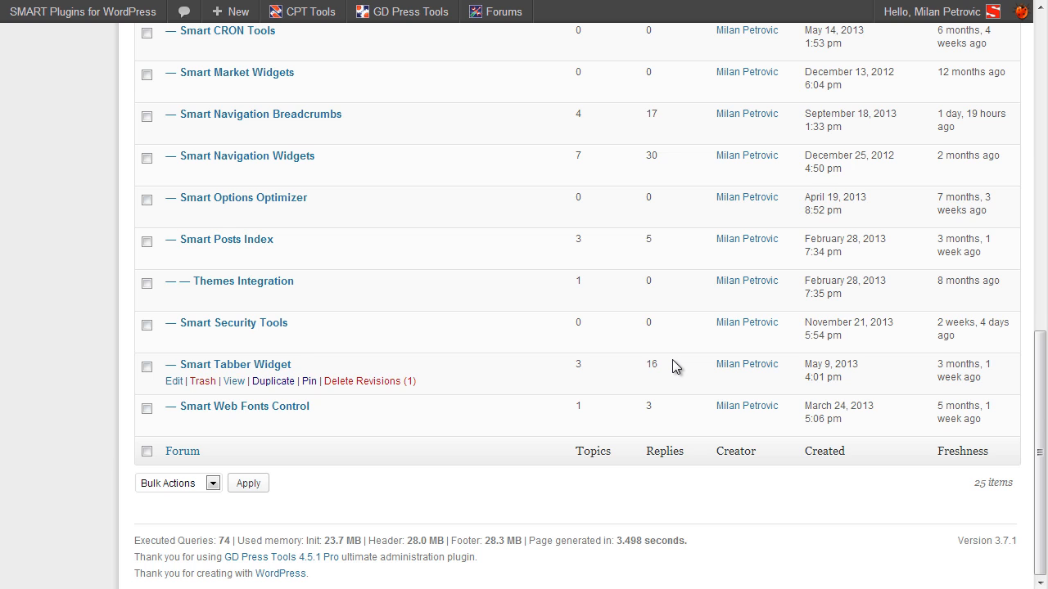
pyautogui.scroll(4, 672, 360)
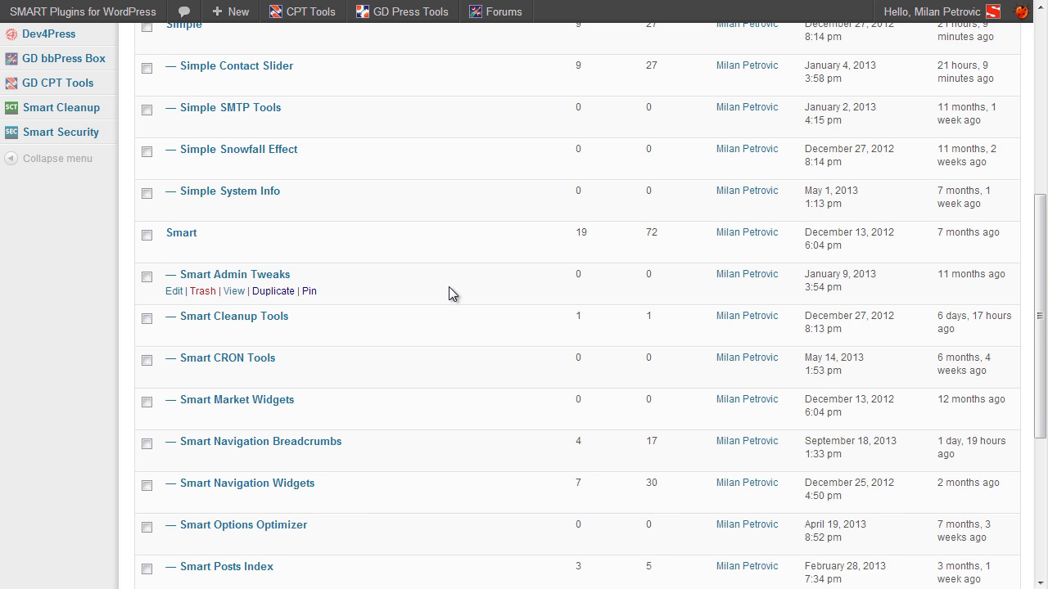
pyautogui.scroll(1, 448, 293)
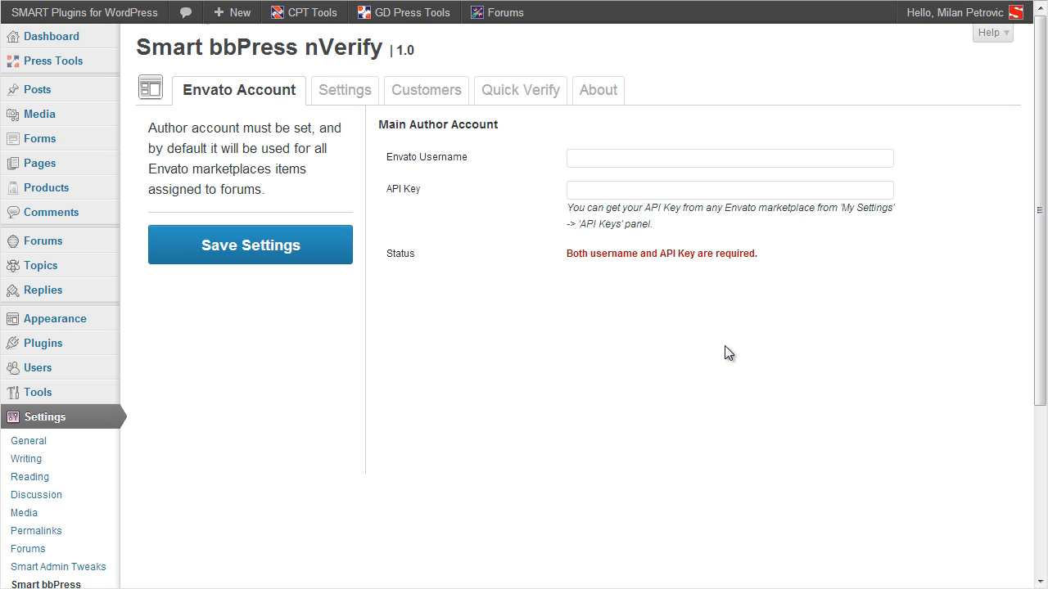
# Step: Enter the author's Envato username and paste the Envato API key into nVerify's account fields
pyautogui.click(579, 158)
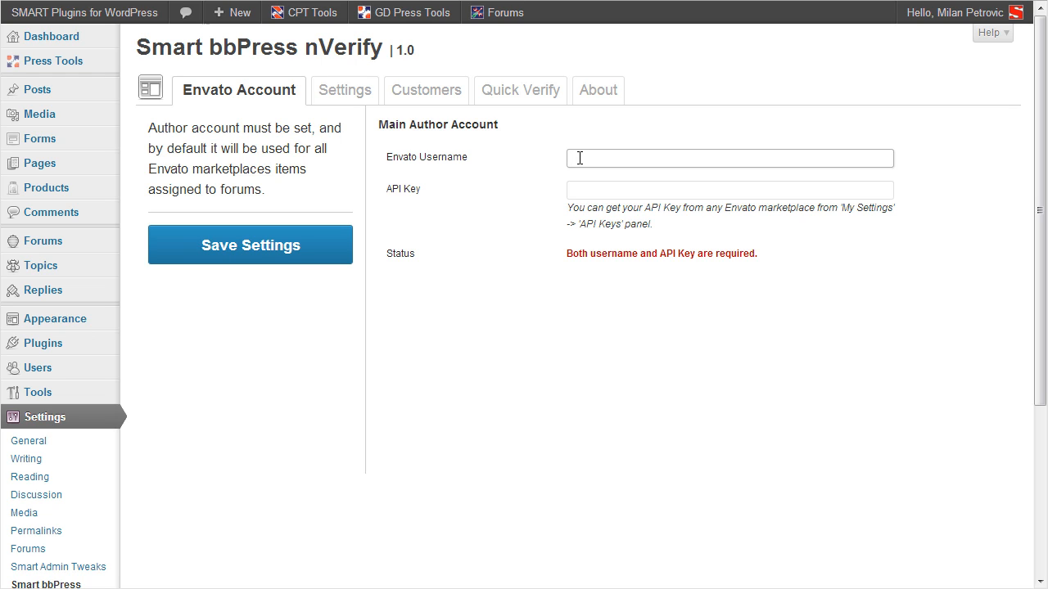
pyautogui.write('GDragoN')
pyautogui.press('Tab')
pyautogui.hotkey('ctrl', 'v')
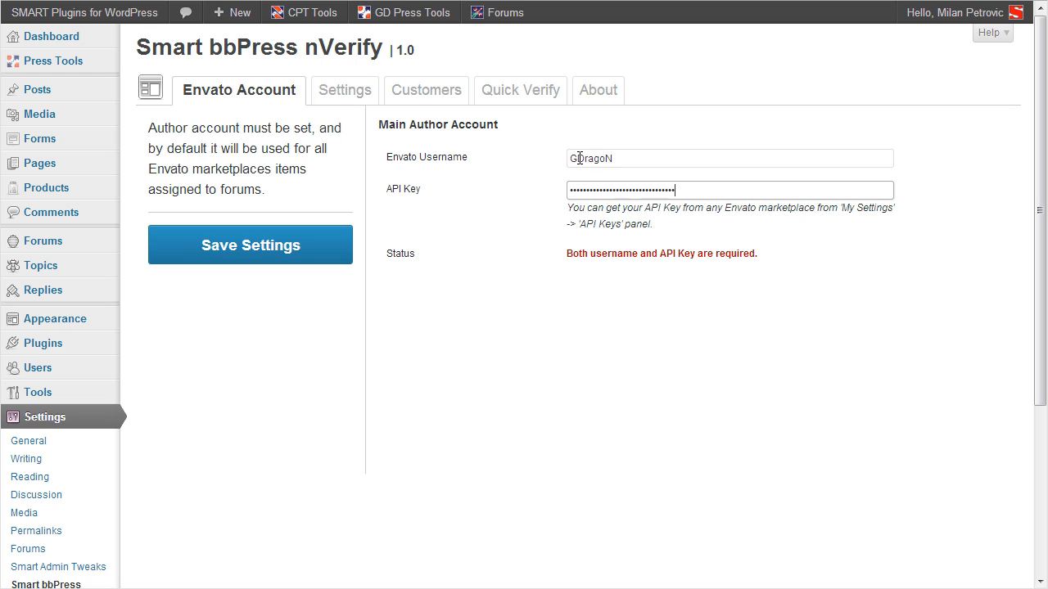
pyautogui.click(515, 213)
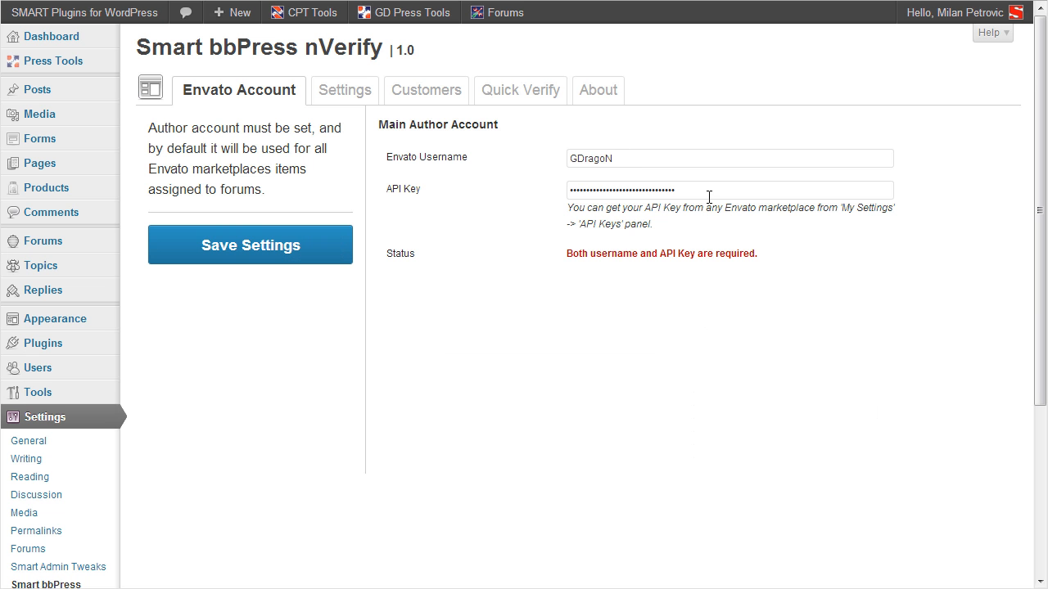
# Step: Save the Envato author account details in Smart bbPress nVerify
pyautogui.click(709, 197)
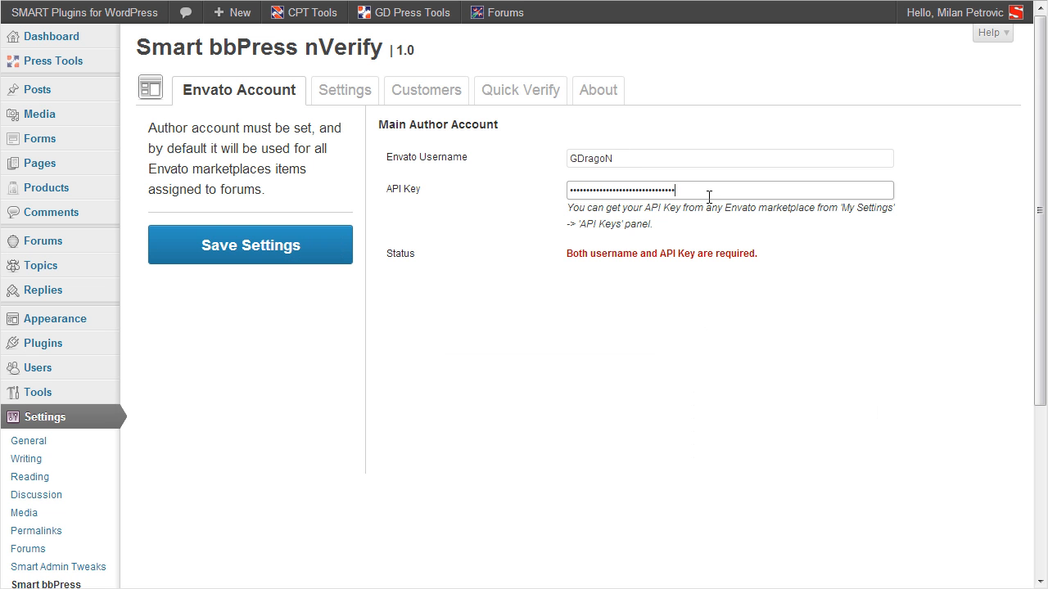
pyautogui.click(329, 257)
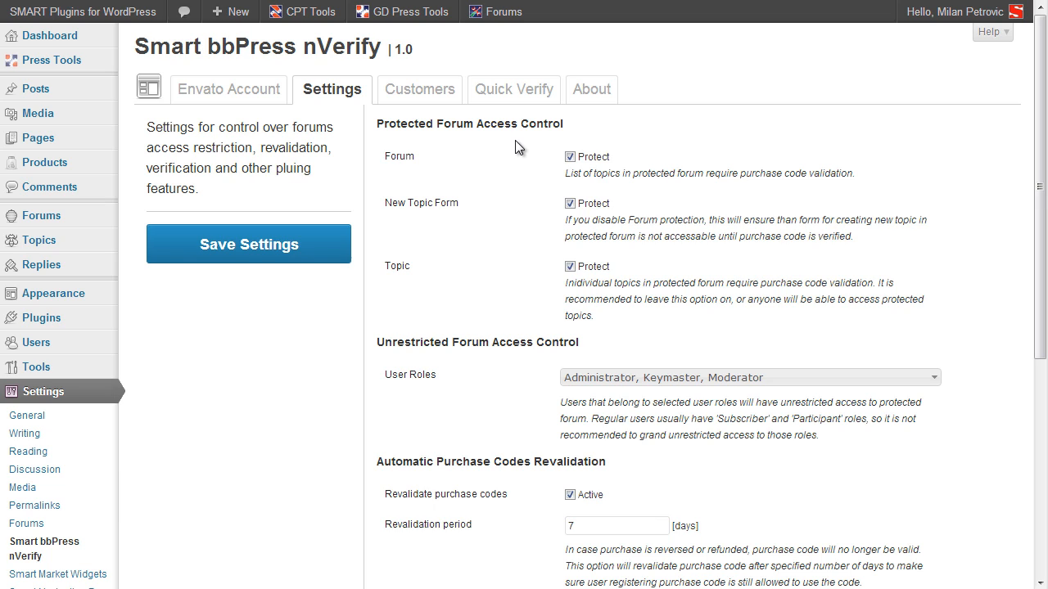
# Step: Uncheck Forum protection so topic lists no longer require a purchase code
pyautogui.click(570, 156)
pyautogui.click(570, 266)
pyautogui.click(571, 266)
pyautogui.scroll(-1, 657, 306)
pyautogui.click(652, 293)
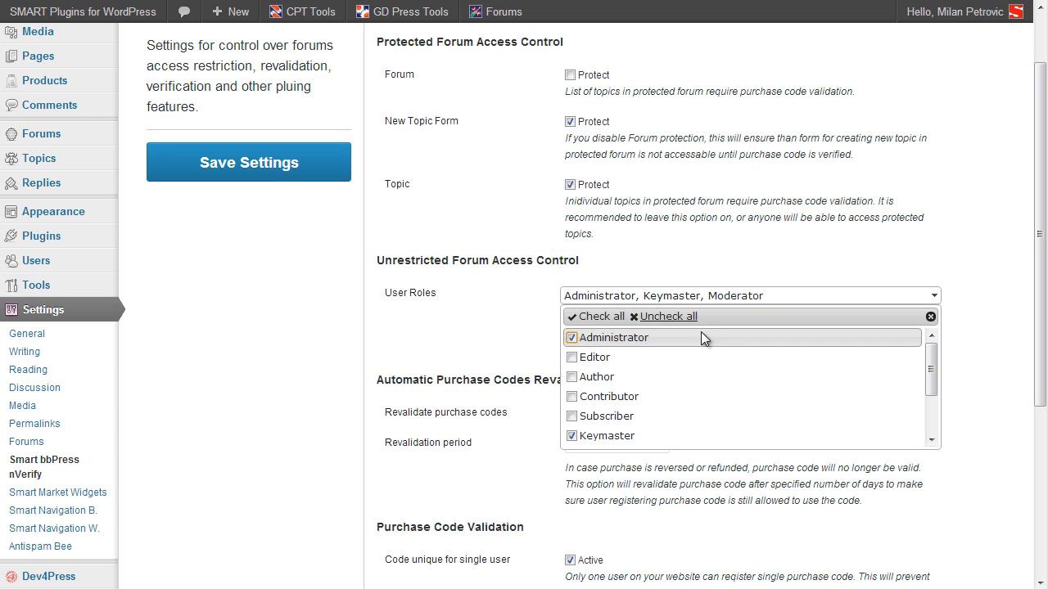
pyautogui.scroll(-5, 729, 373)
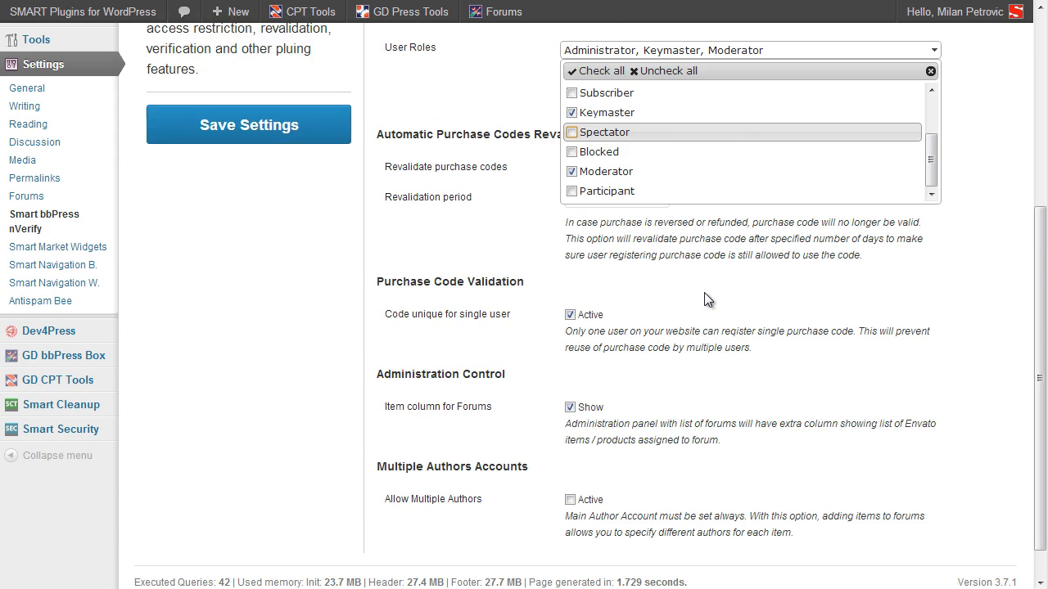
pyautogui.scroll(4, 704, 299)
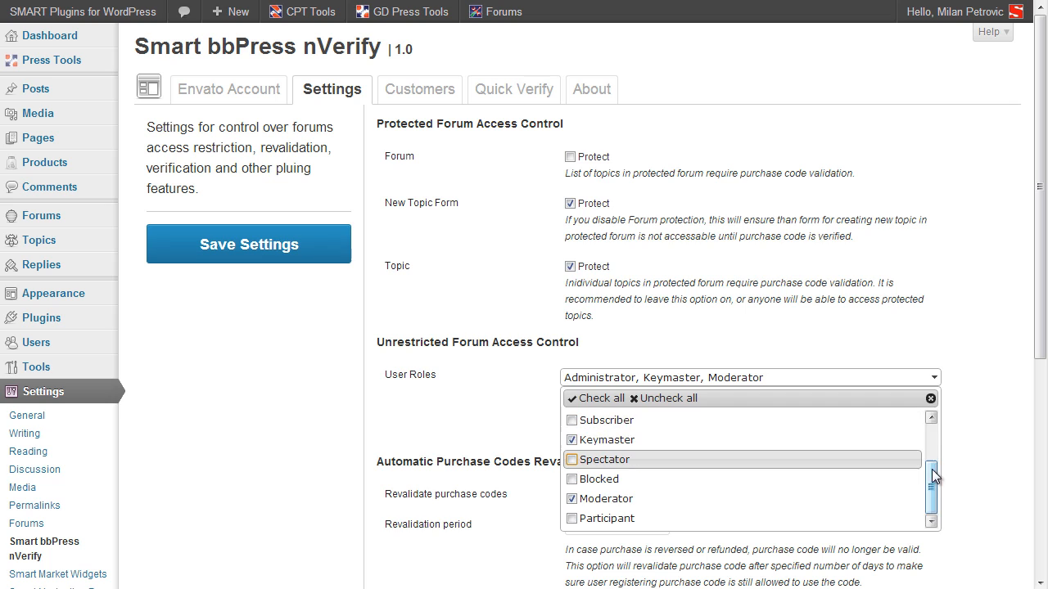
pyautogui.click(961, 435)
pyautogui.scroll(-1, 961, 434)
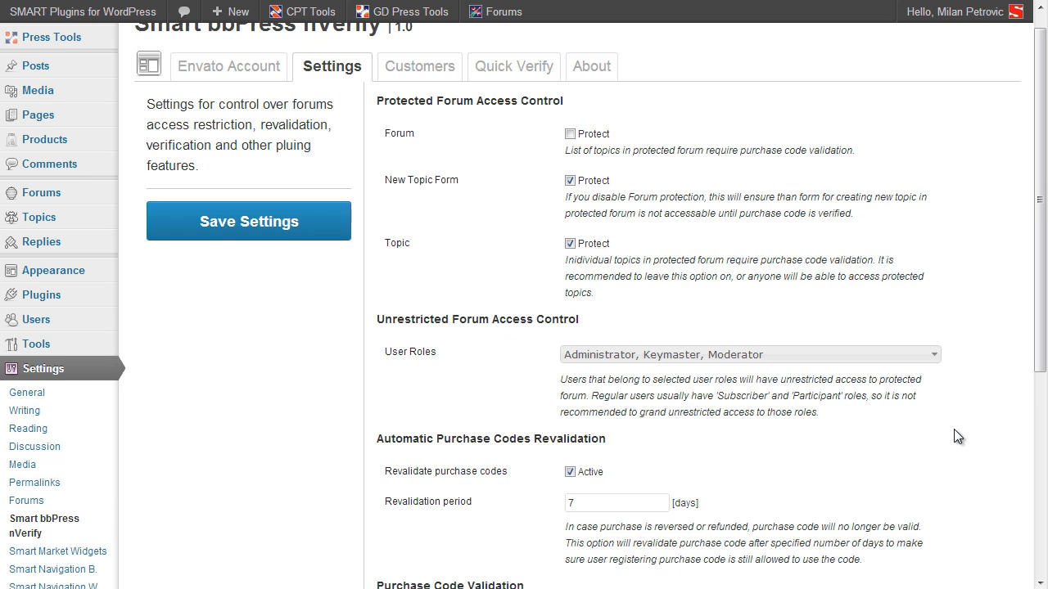
pyautogui.click(934, 353)
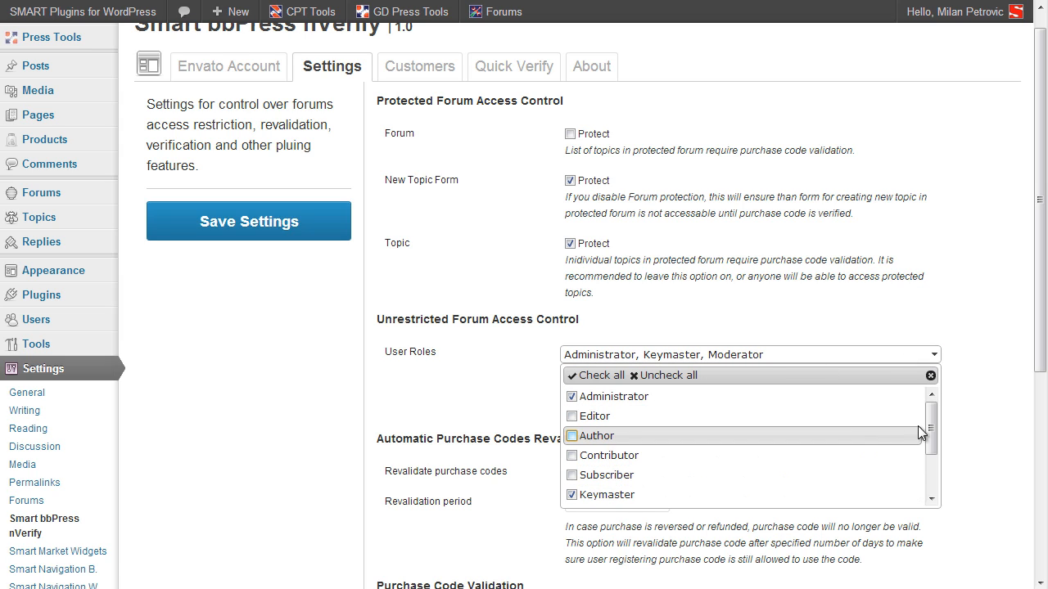
pyautogui.moveTo(929, 423); pyautogui.dragTo(931, 439)
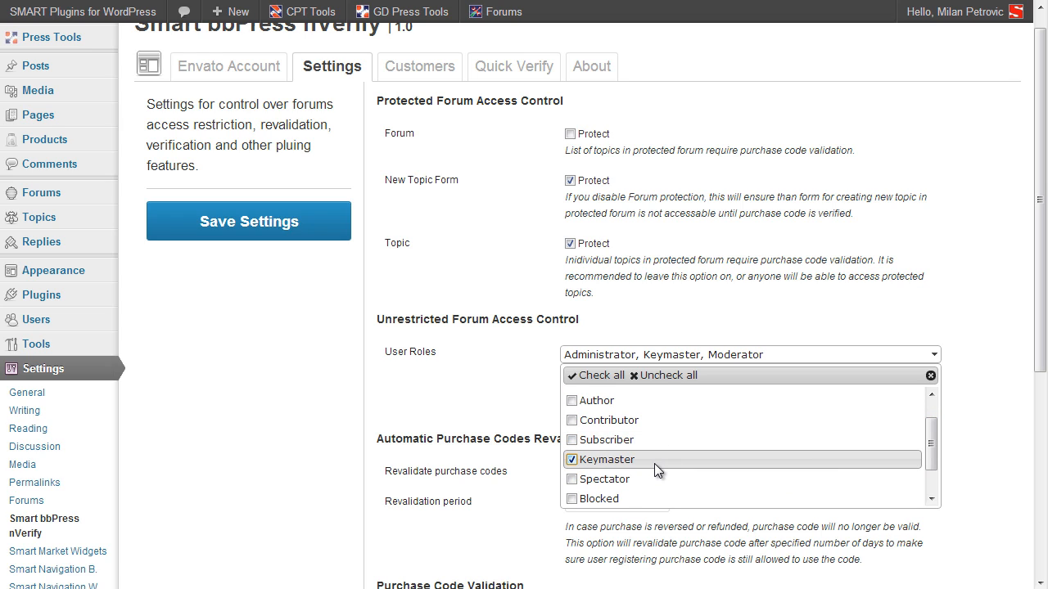
pyautogui.scroll(2, 654, 464)
pyautogui.click(663, 324)
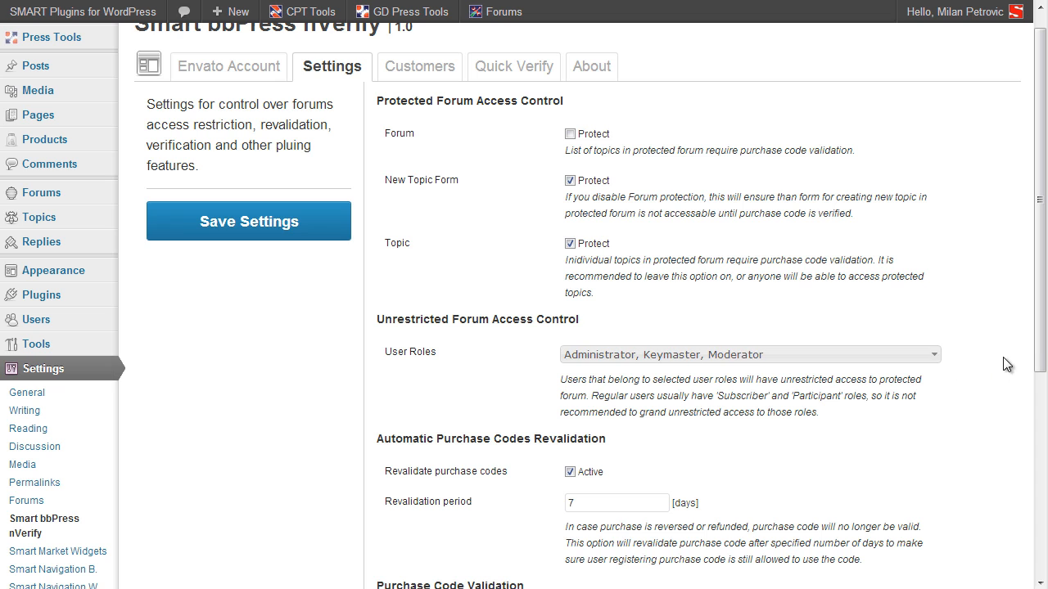
pyautogui.moveTo(1041, 358); pyautogui.dragTo(1034, 524)
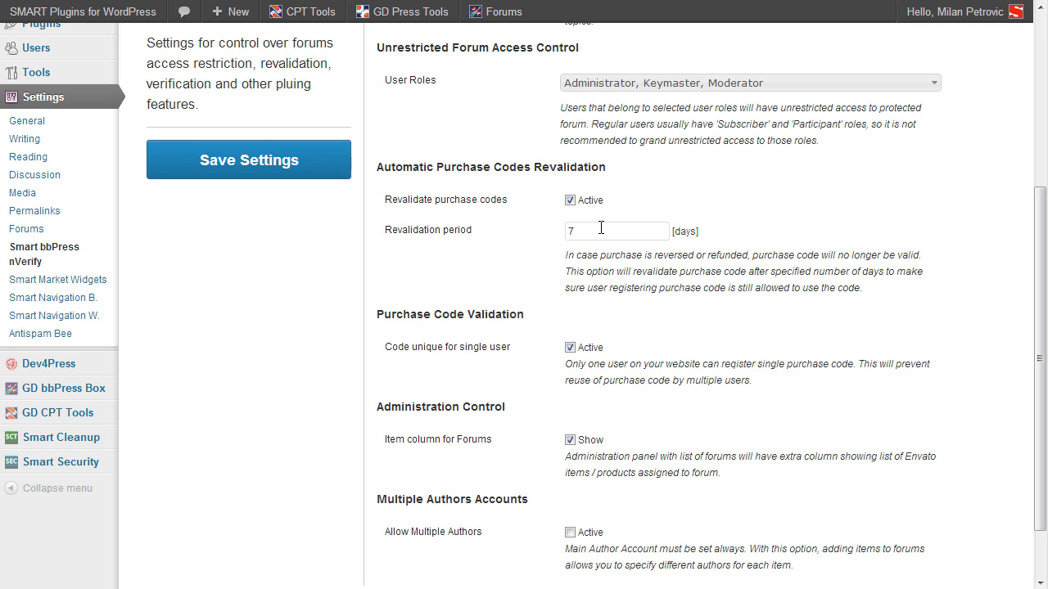
pyautogui.click(601, 227)
pyautogui.scroll(5, 802, 360)
# Step: Scroll the nVerify settings page back toward the top
pyautogui.scroll(1, 512, 230)
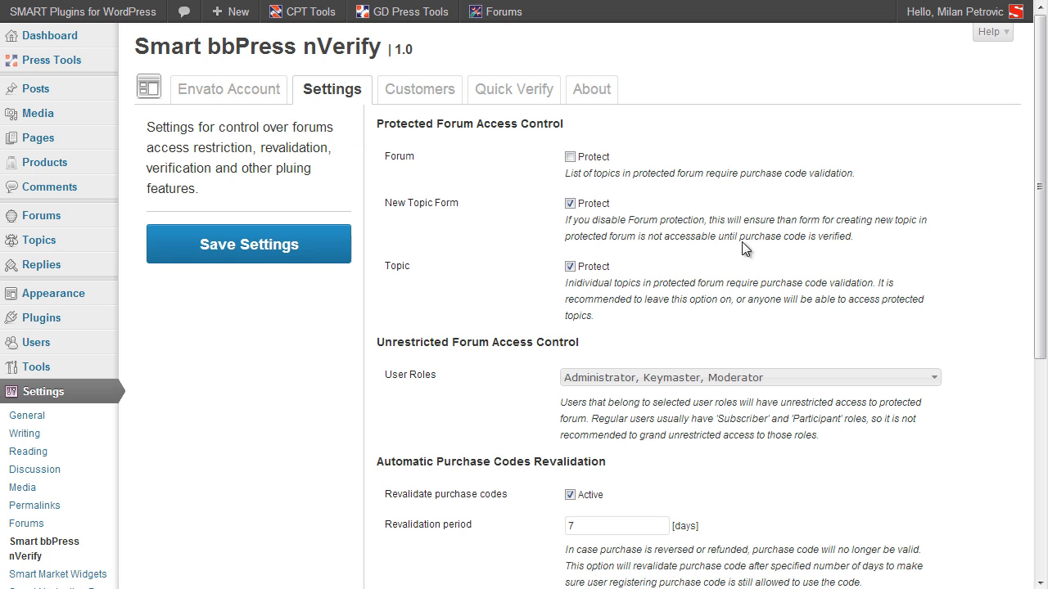
pyautogui.scroll(-7, 914, 308)
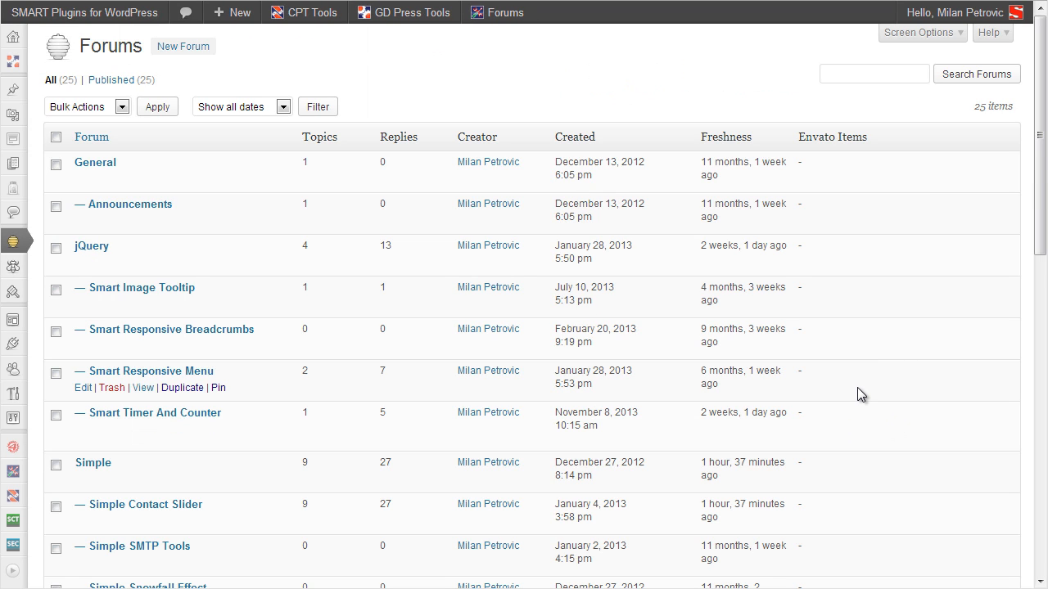
# Step: Open the Smart Web Fonts Control forum, found at the bottom of the Forums list, for editing
pyautogui.moveTo(12, 241)
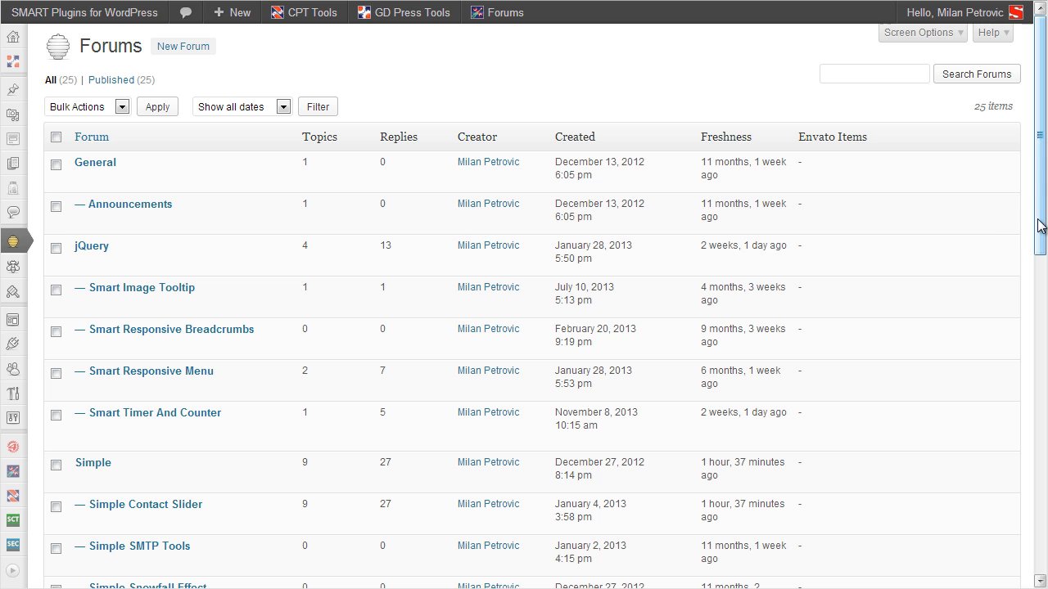
pyautogui.moveTo(1038, 221); pyautogui.dragTo(1037, 585)
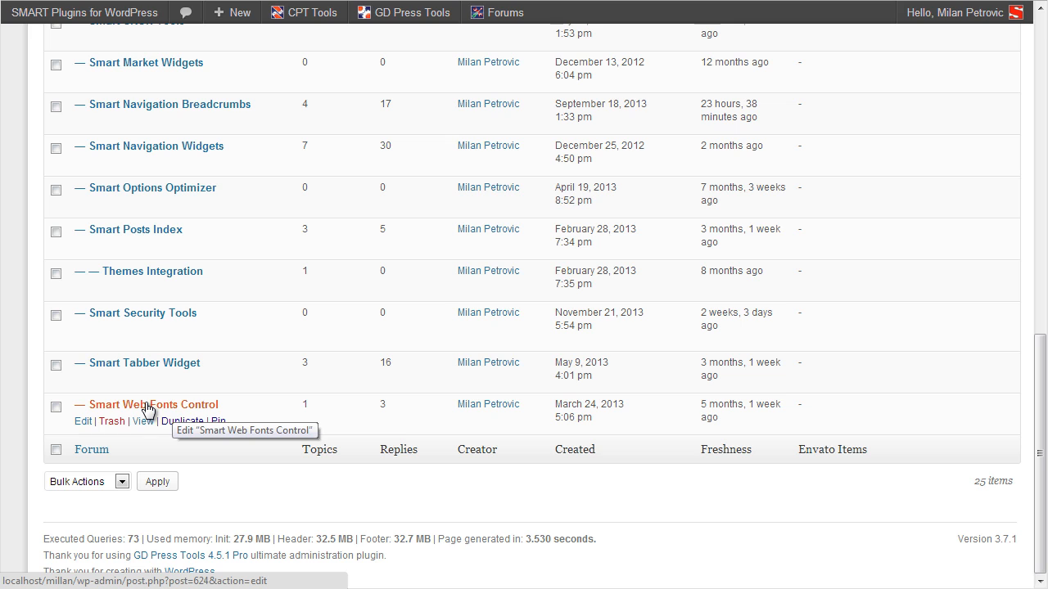
pyautogui.click(79, 423)
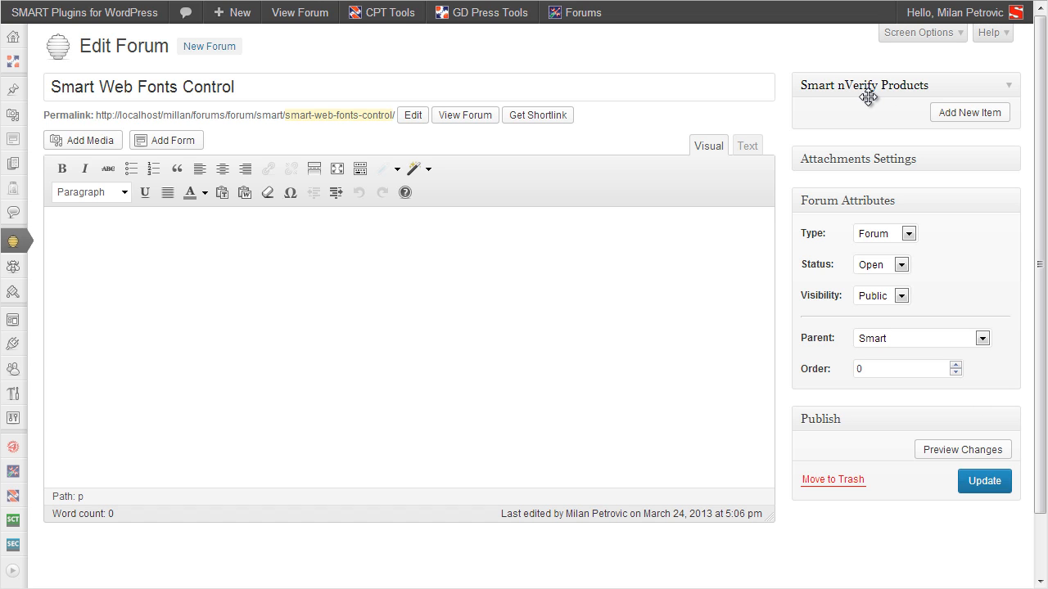
# Step: Add an empty Item ID row to the Smart nVerify Products box and view the product's CodeCanyon page
pyautogui.click(970, 114)
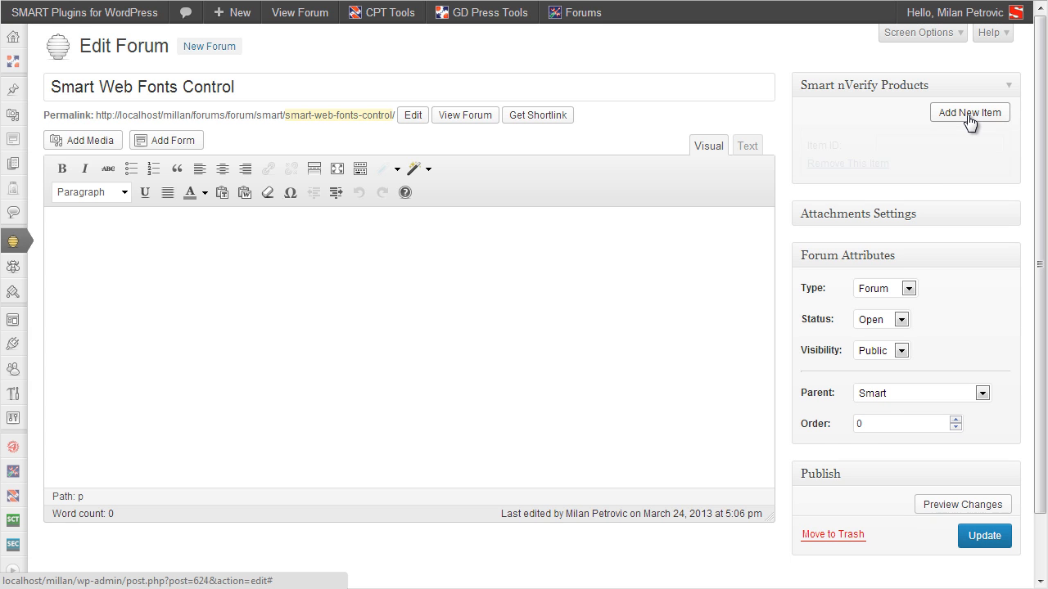
pyautogui.click(947, 141)
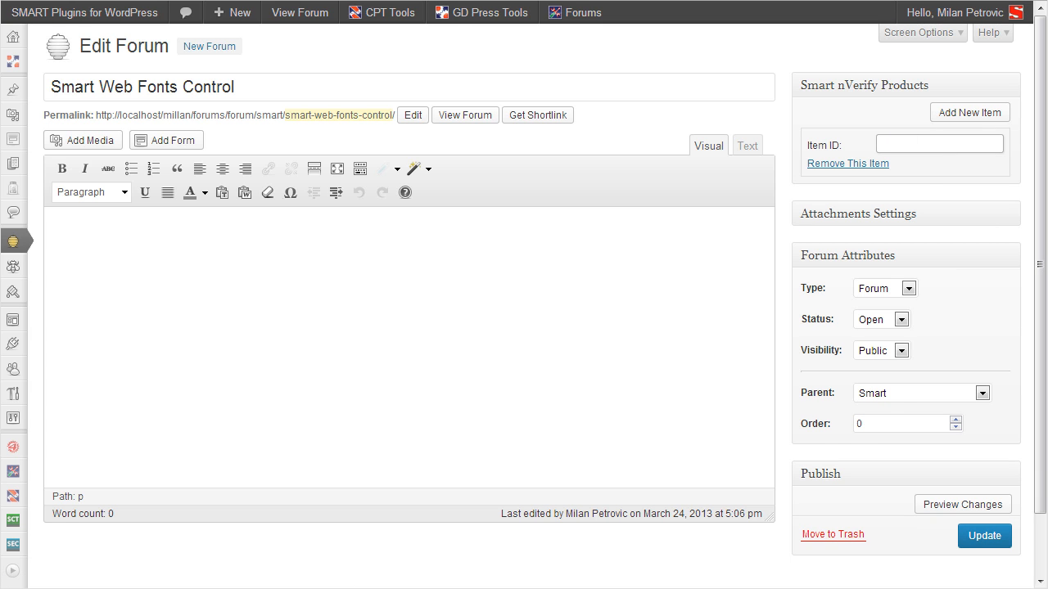
pyautogui.click(386, 0)
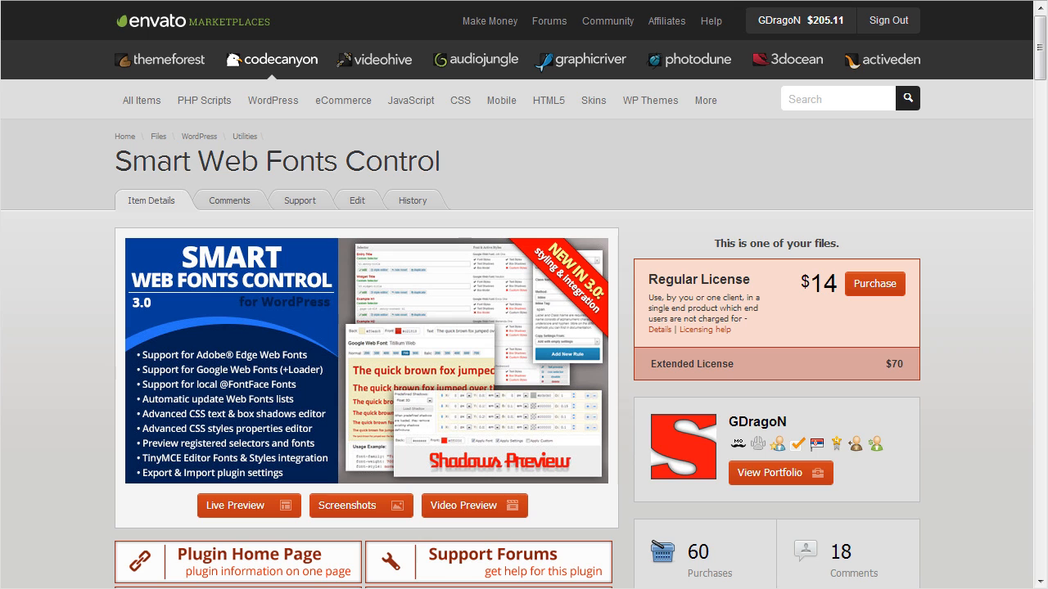
# Step: Paste item ID 4361646 into the Item ID field and remove the extra empty item row
pyautogui.click(573, 0)
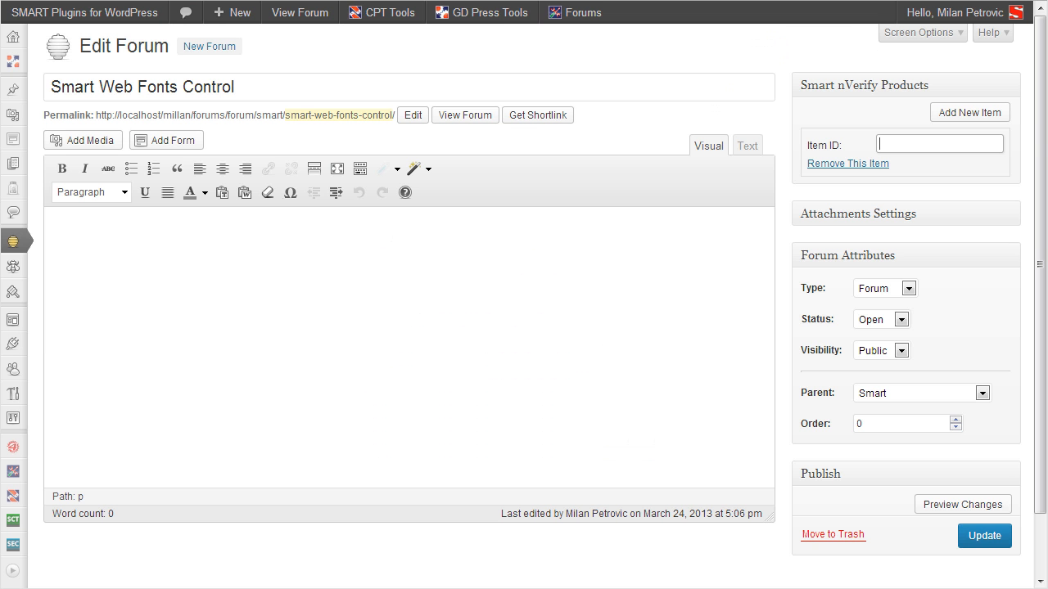
pyautogui.write('4361646')
pyautogui.click(960, 169)
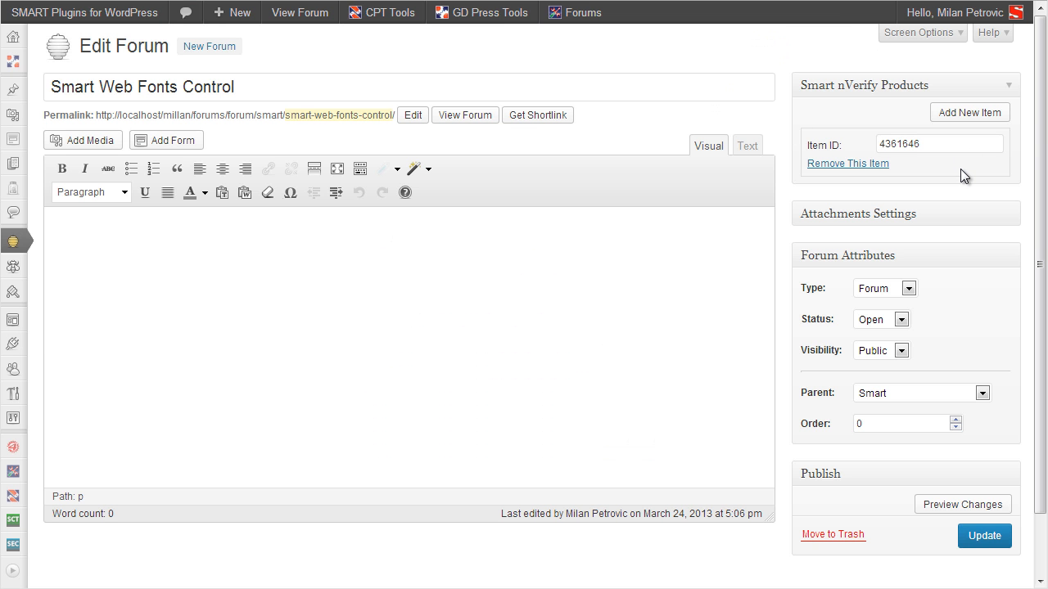
pyautogui.click(983, 114)
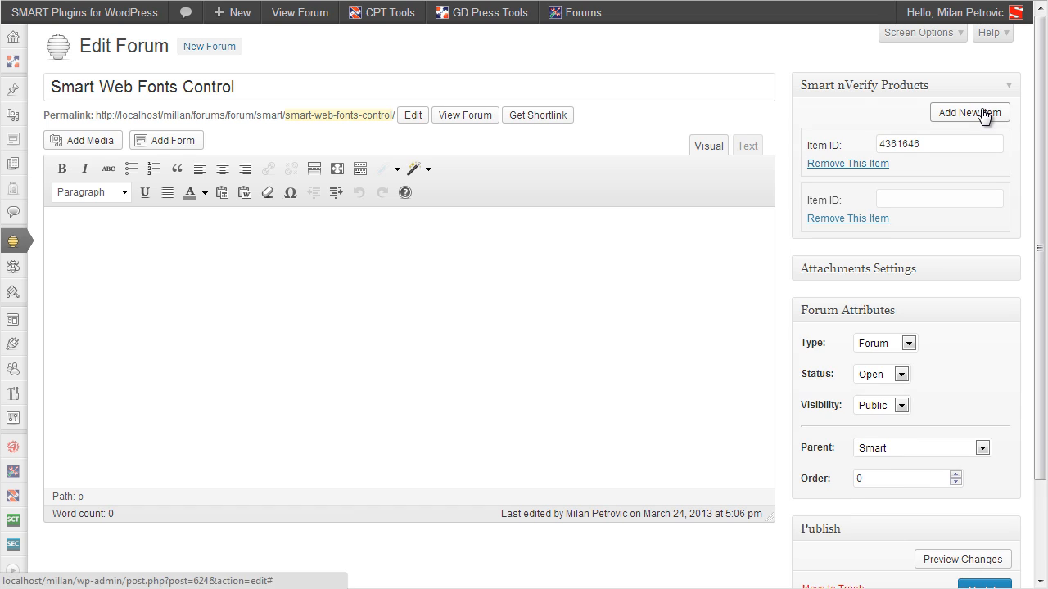
pyautogui.click(976, 207)
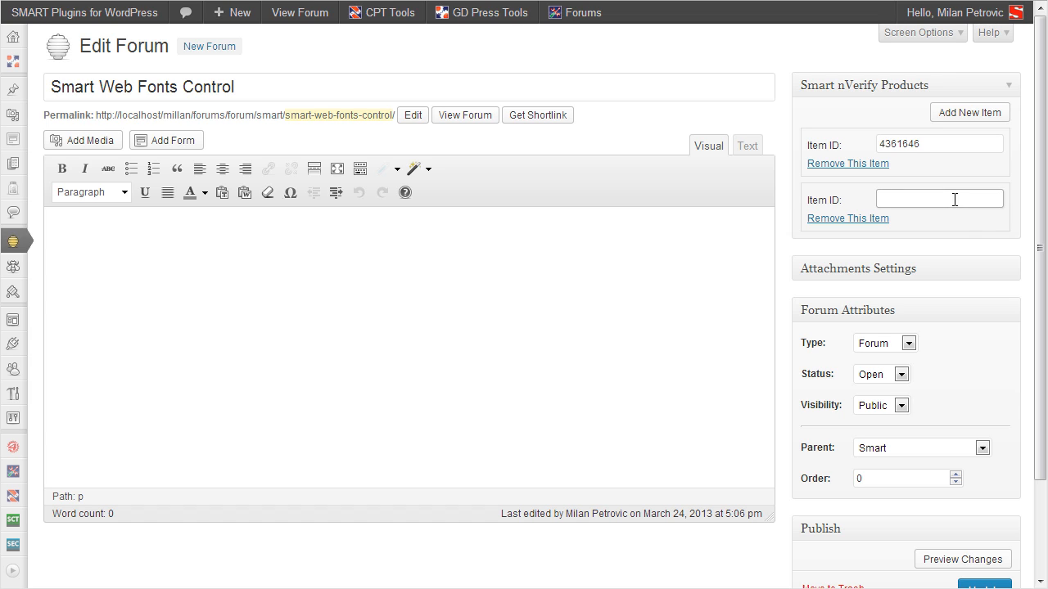
pyautogui.click(962, 223)
pyautogui.click(950, 199)
pyautogui.click(873, 219)
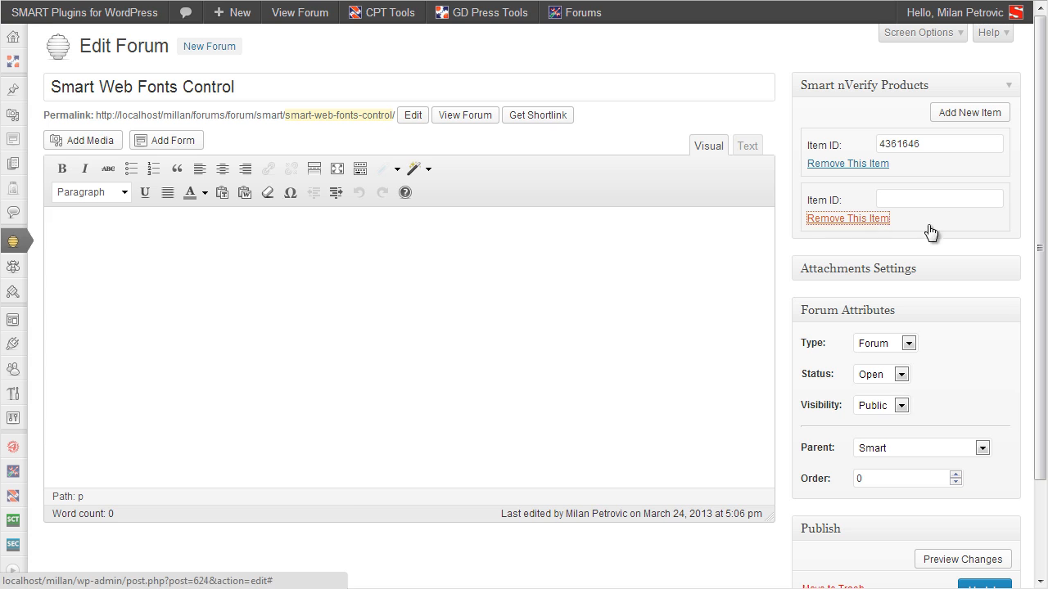
pyautogui.click(554, 89)
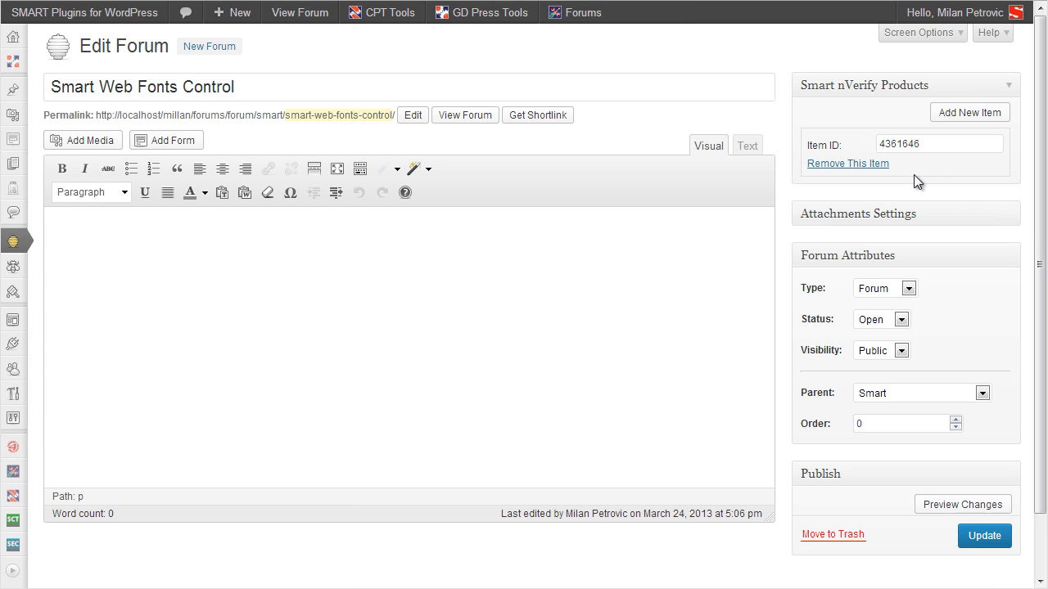
# Step: Update the forum and confirm item 4361646 validates as Smart Web Fonts Control
pyautogui.click(983, 537)
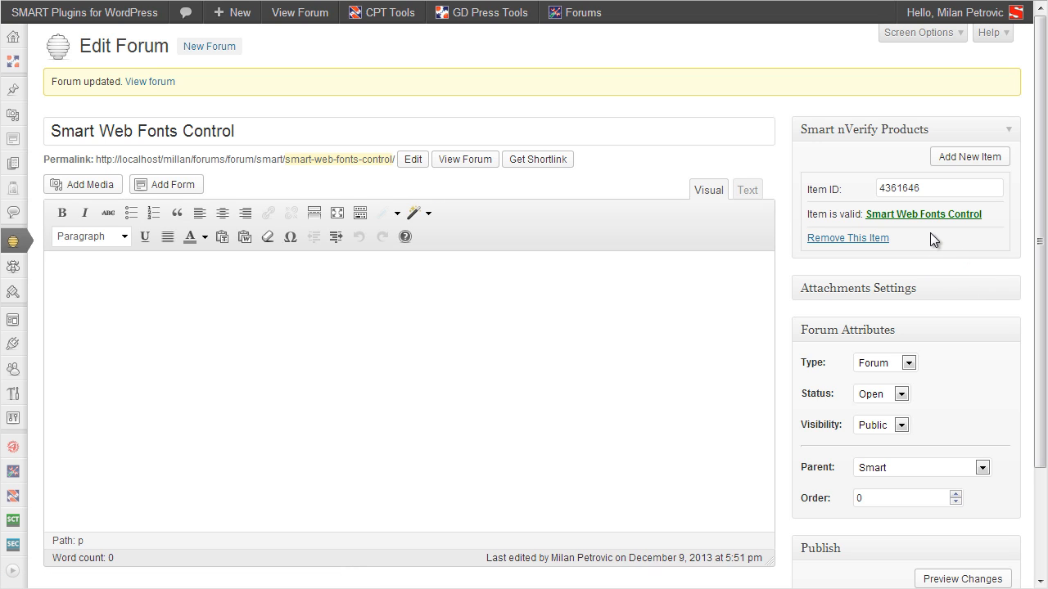
pyautogui.click(922, 191)
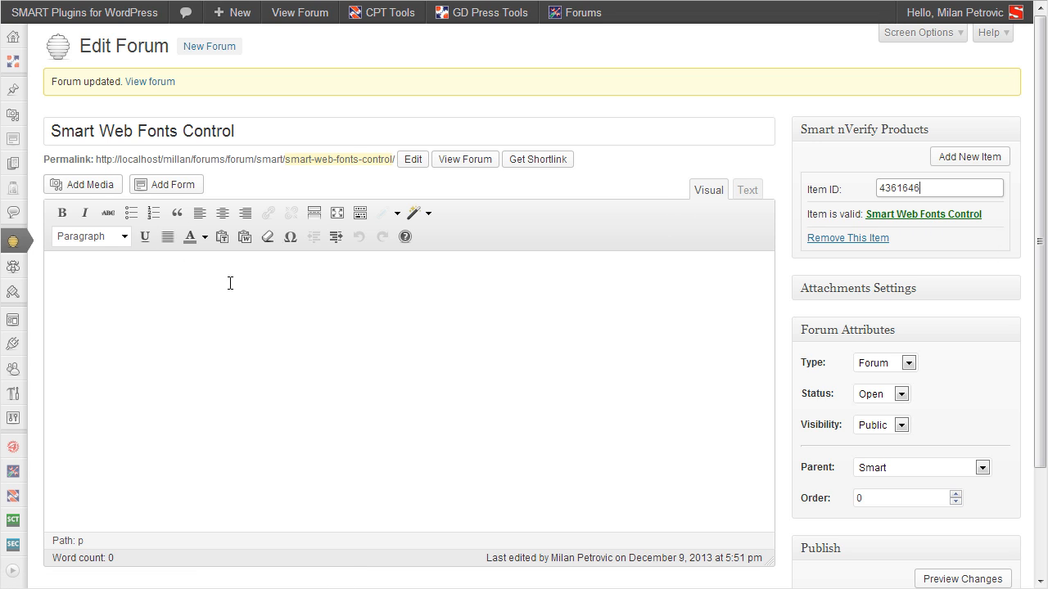
pyautogui.moveTo(13, 259)
pyautogui.click(56, 266)
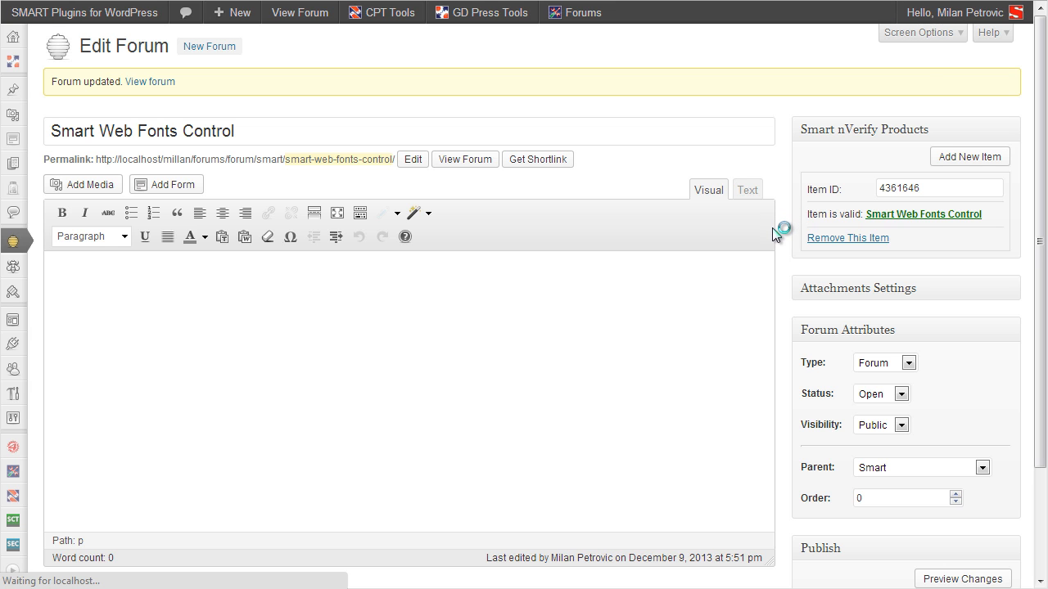
# Step: Attach Envato item 4682519 to the Smart Tabber Widget forum and update it
pyautogui.scroll(-10, 781, 245)
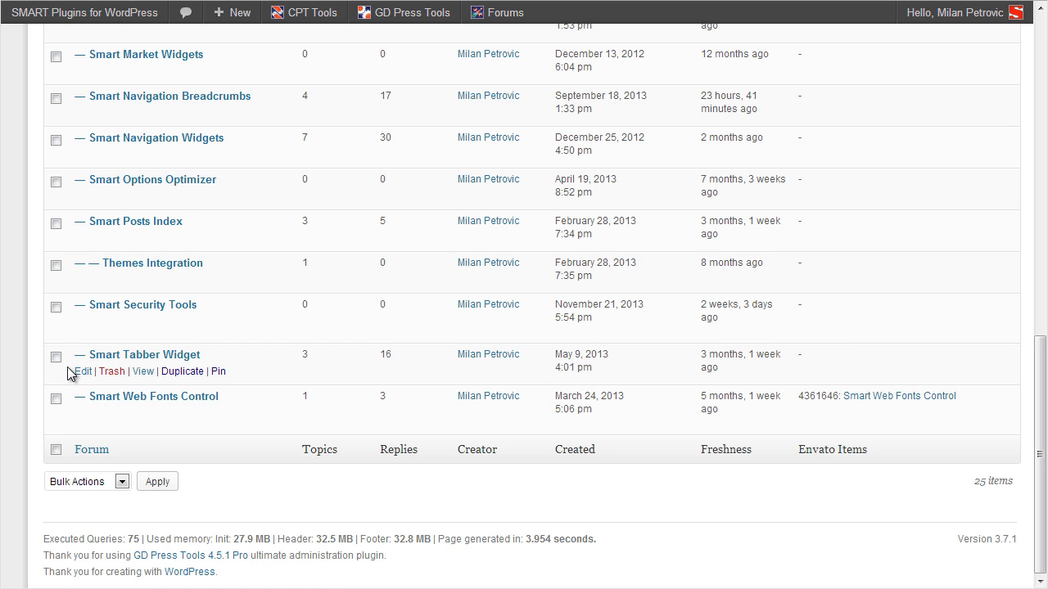
pyautogui.click(82, 375)
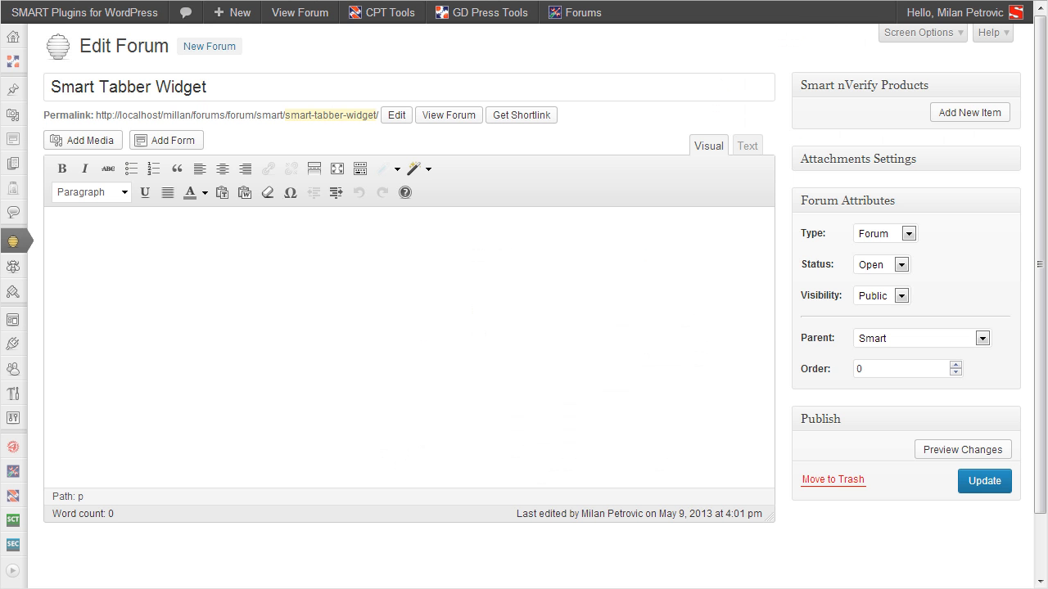
pyautogui.click(967, 113)
pyautogui.click(915, 141)
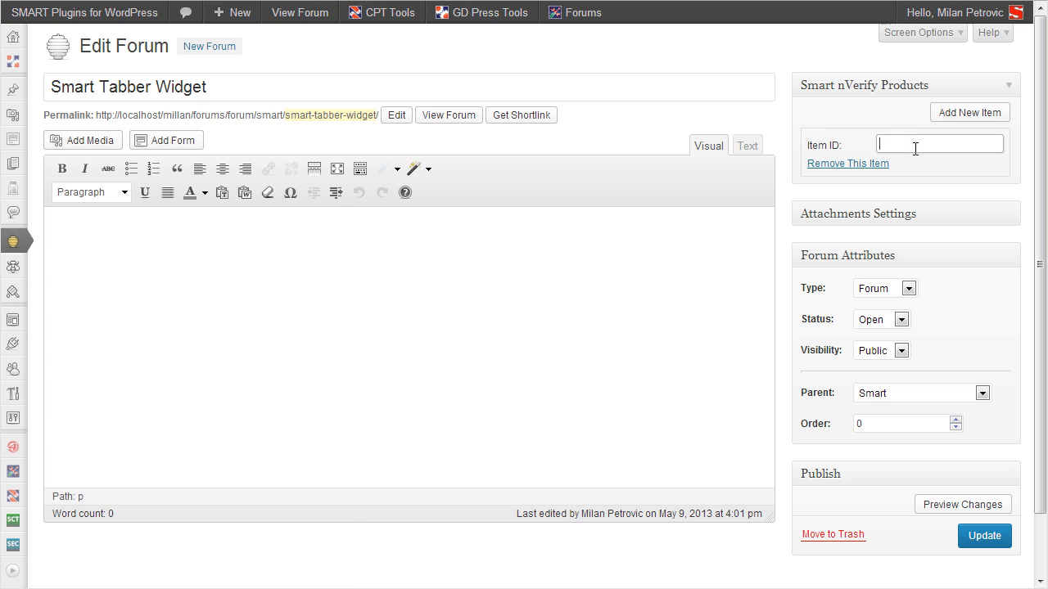
pyautogui.write('4682519')
pyautogui.click(971, 540)
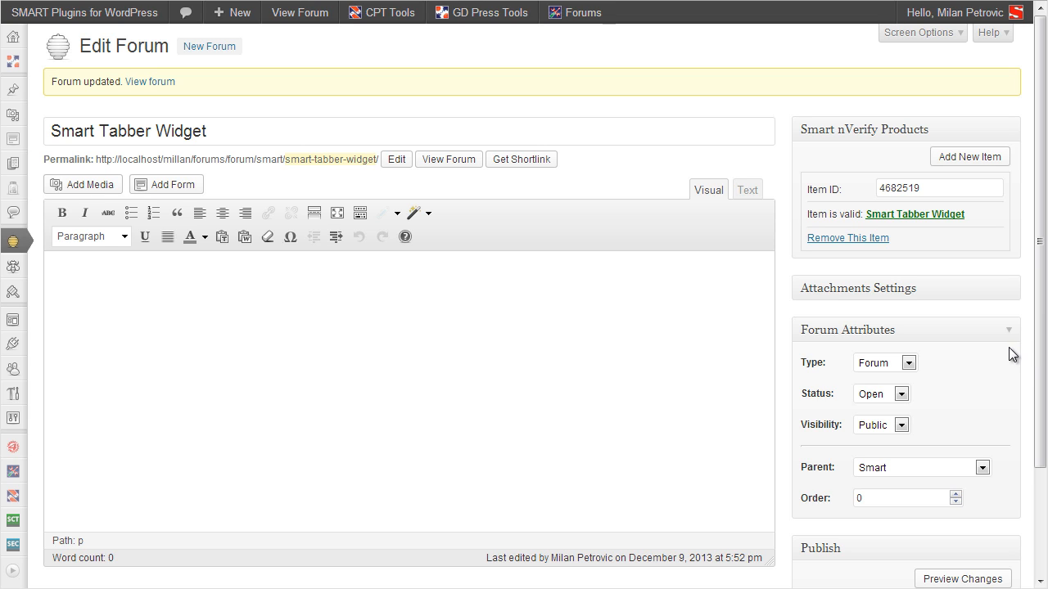
# Step: Show All Forums and scroll to the Envato Items column: 4682519 (Smart Tabber Widget), 4361646 (Smart Web Fonts Control)
pyautogui.moveTo(11, 244)
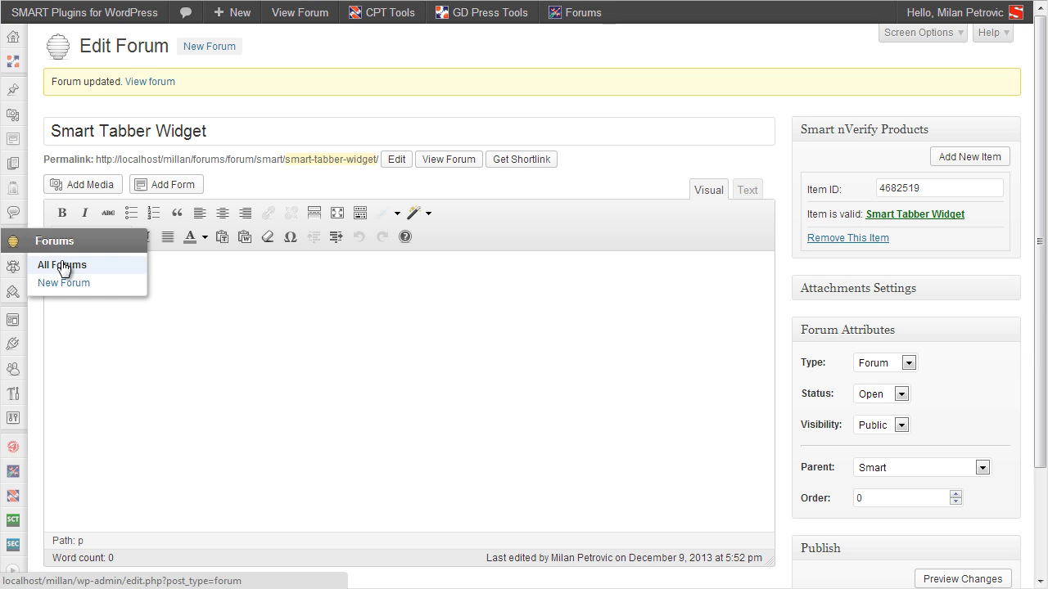
pyautogui.click(62, 264)
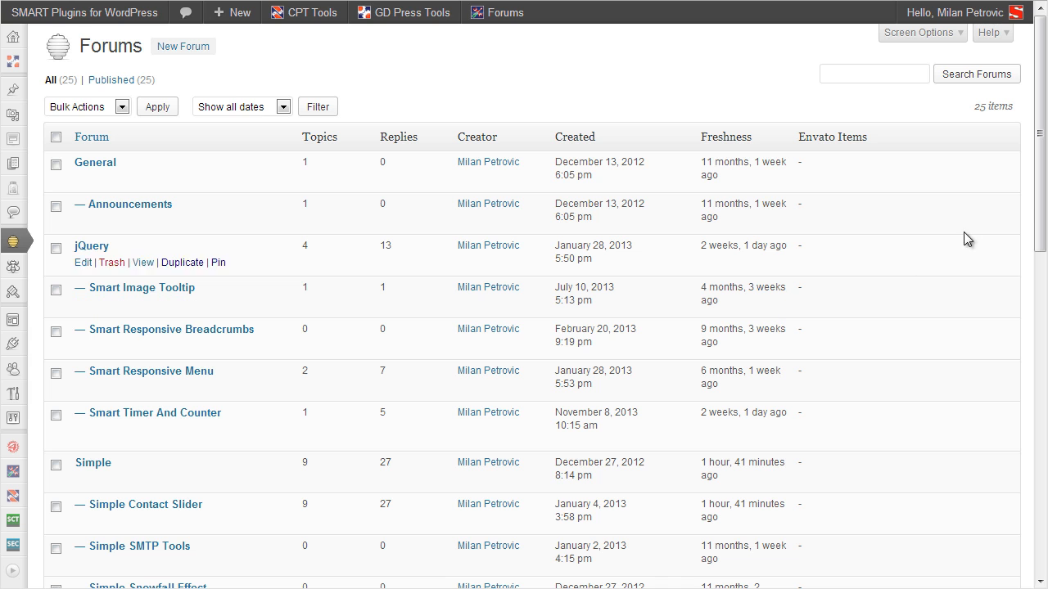
pyautogui.moveTo(1040, 133); pyautogui.dragTo(1033, 545)
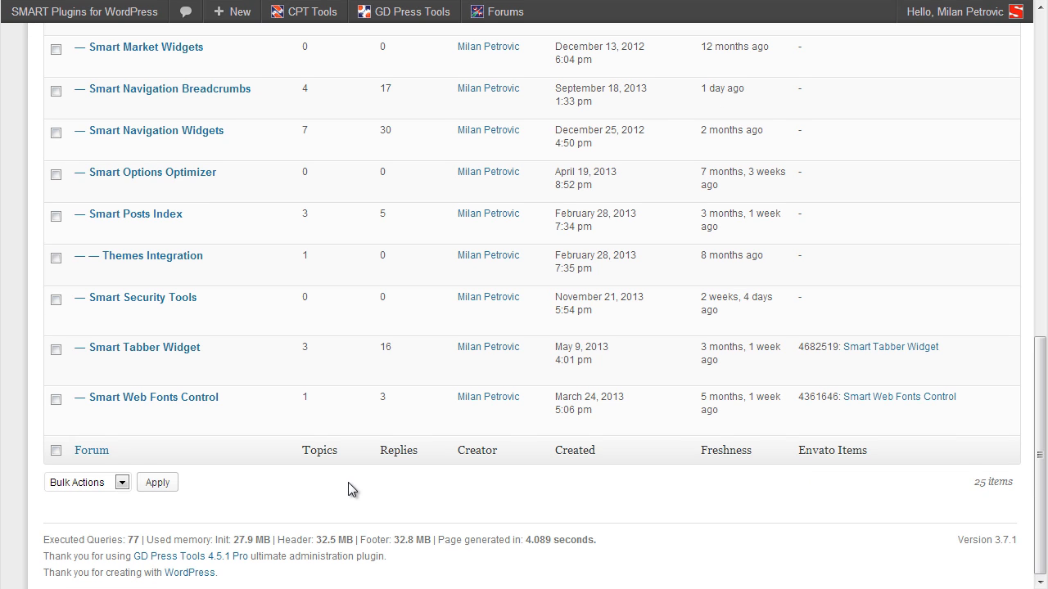
pyautogui.moveTo(270, 379)
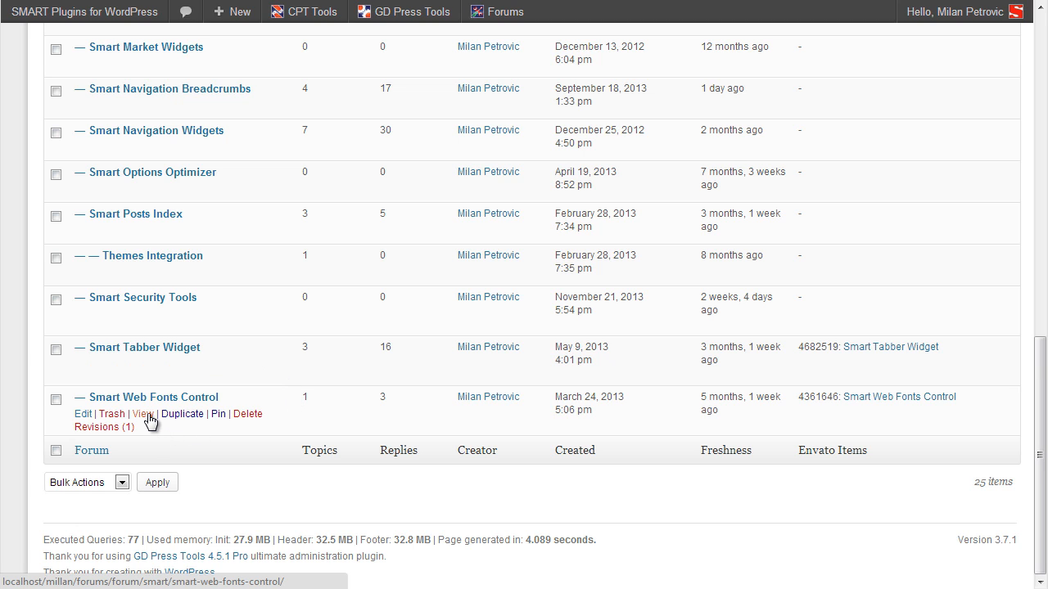
pyautogui.click(148, 415)
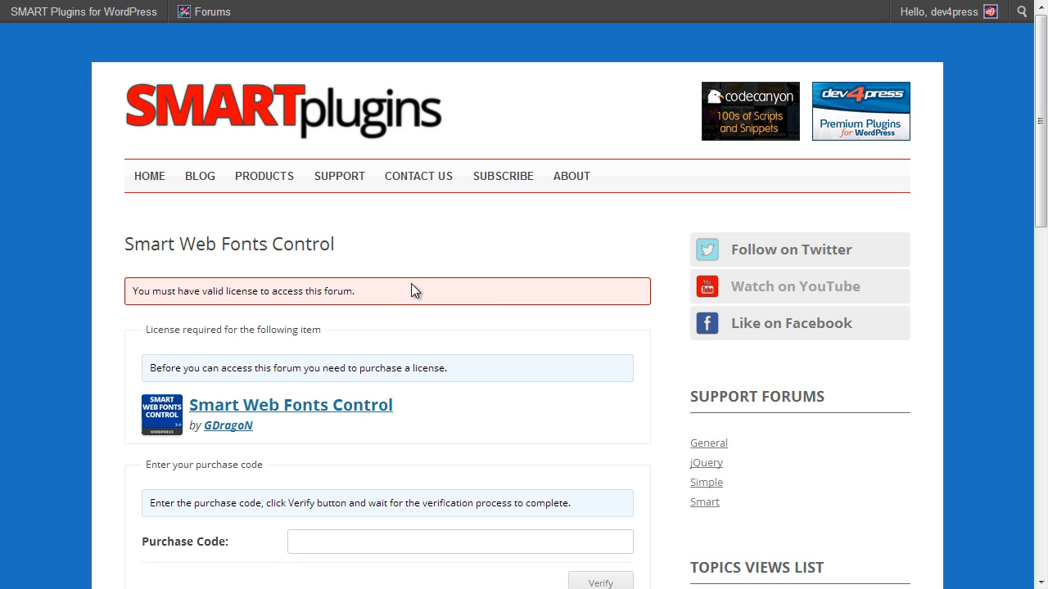
pyautogui.scroll(-2, 411, 291)
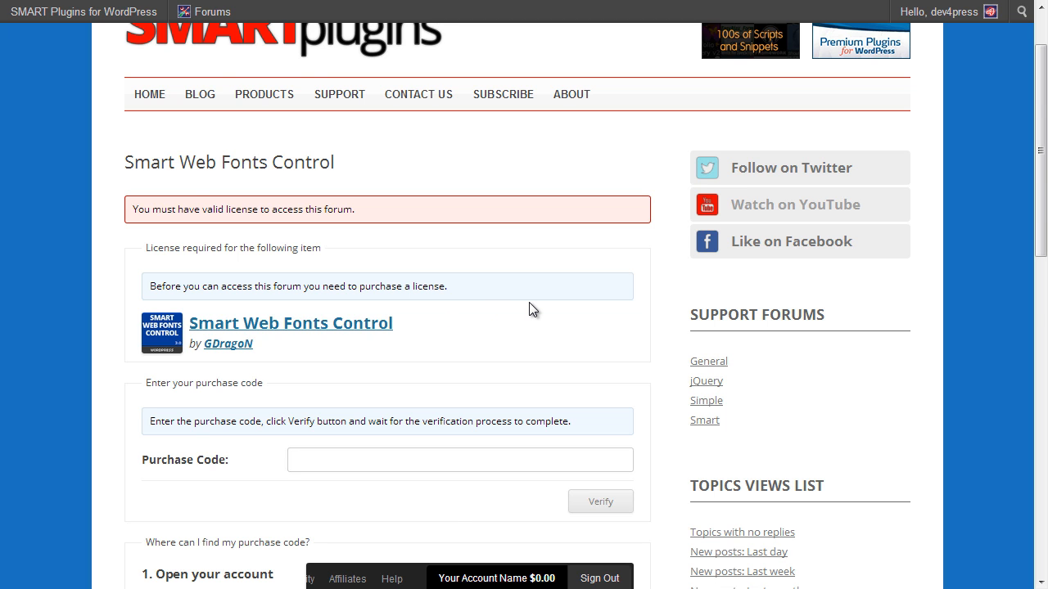
pyautogui.scroll(-2, 529, 308)
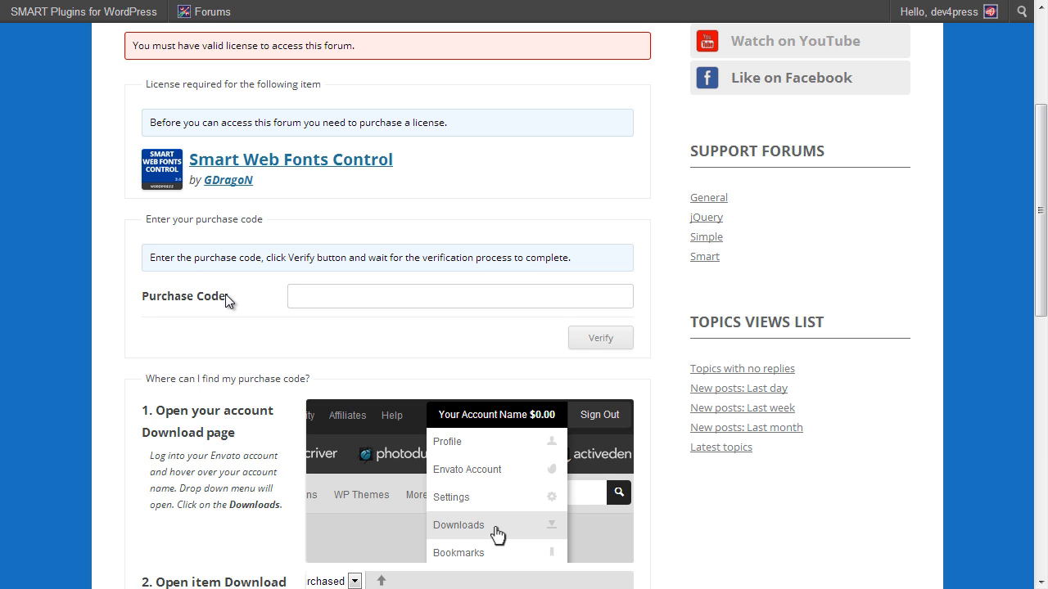
pyautogui.scroll(-2, 226, 297)
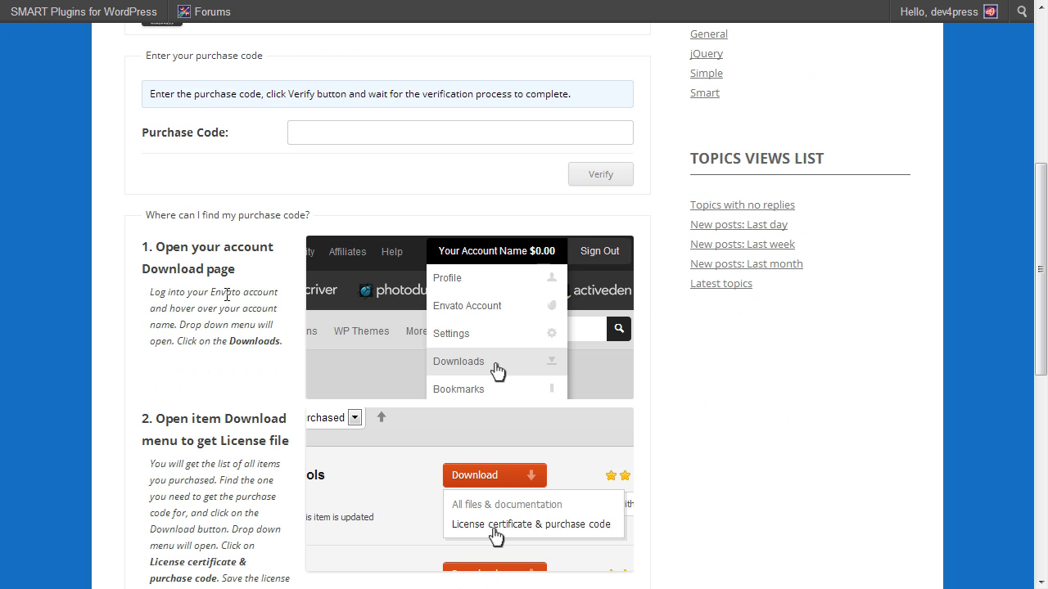
pyautogui.scroll(1, 237, 292)
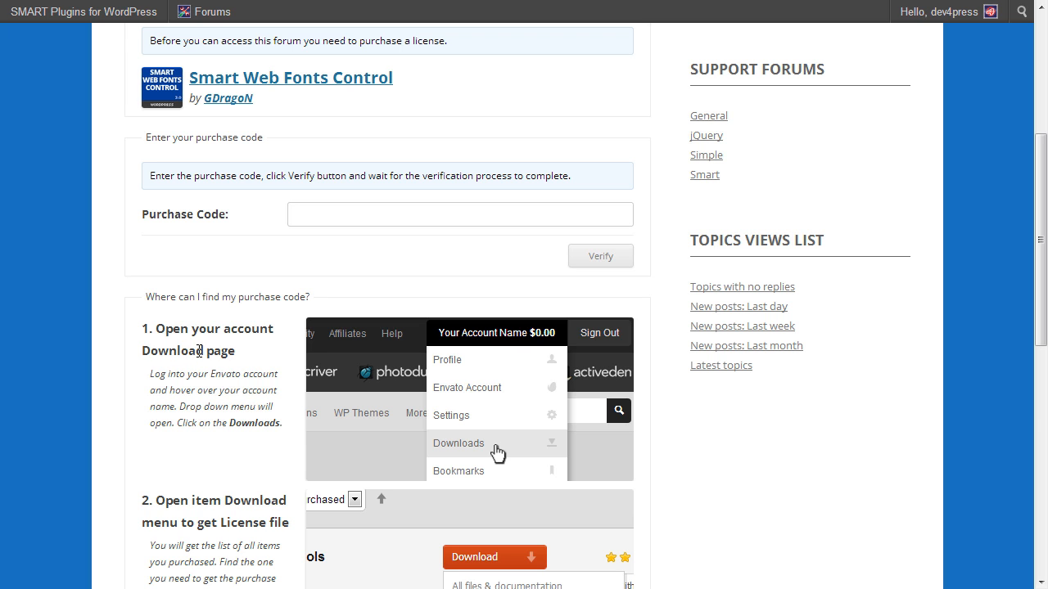
pyautogui.scroll(-3, 199, 351)
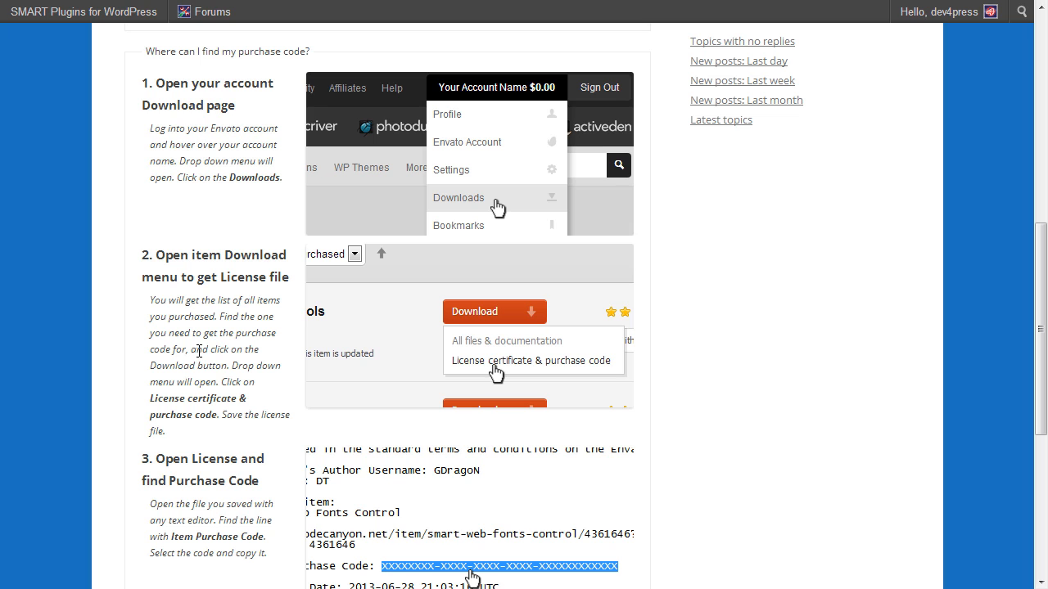
pyautogui.scroll(3, 202, 327)
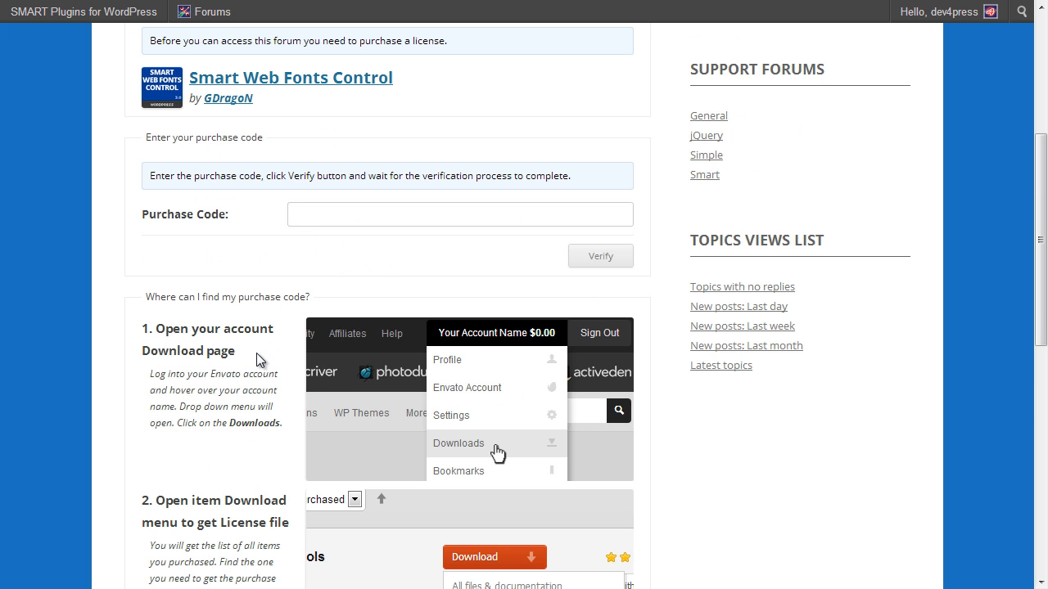
pyautogui.scroll(-5, 257, 353)
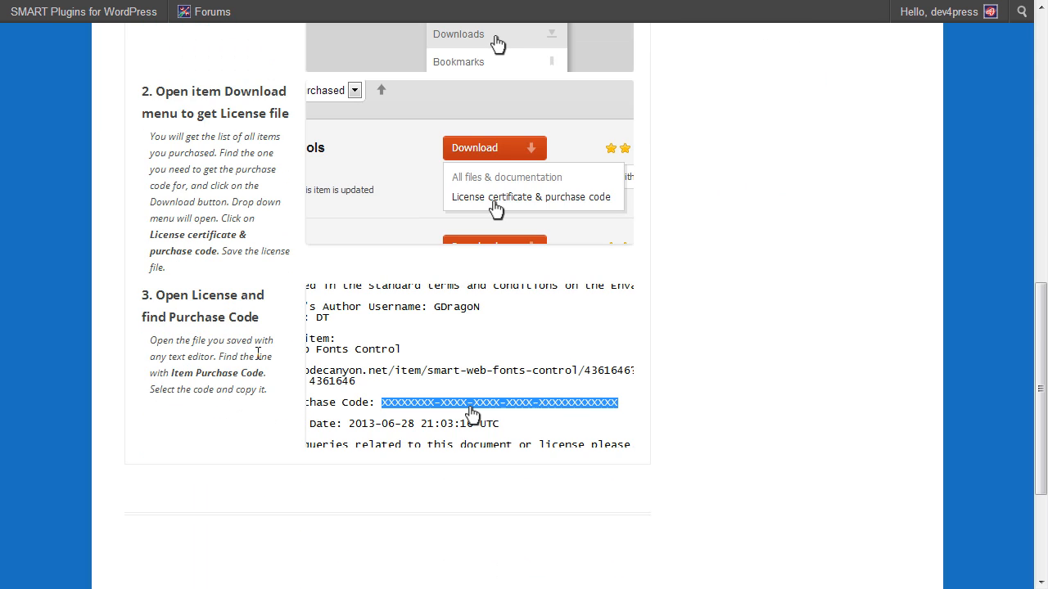
pyautogui.scroll(4, 258, 353)
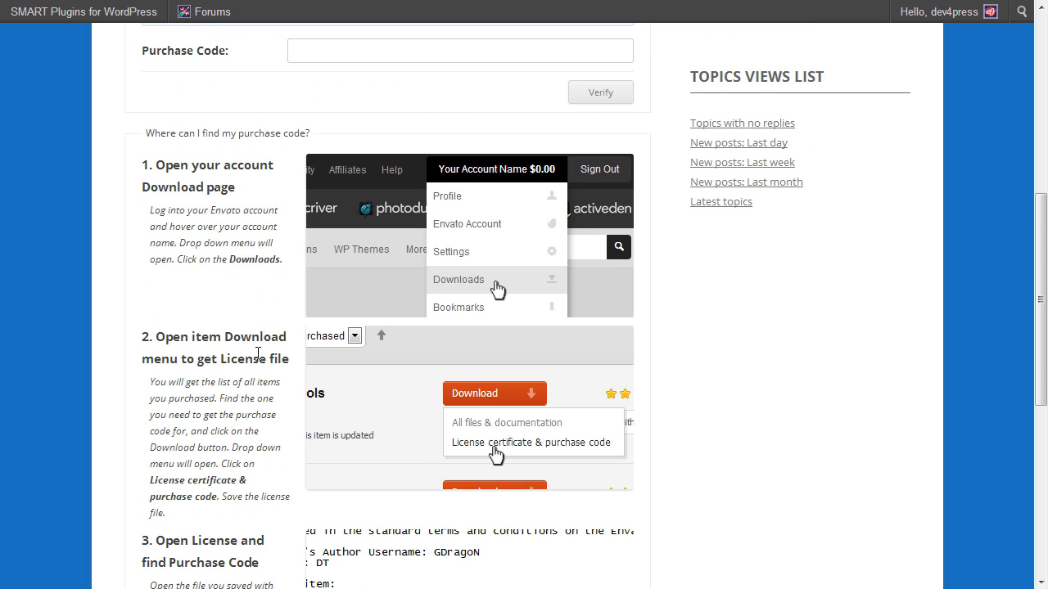
pyautogui.scroll(3, 256, 353)
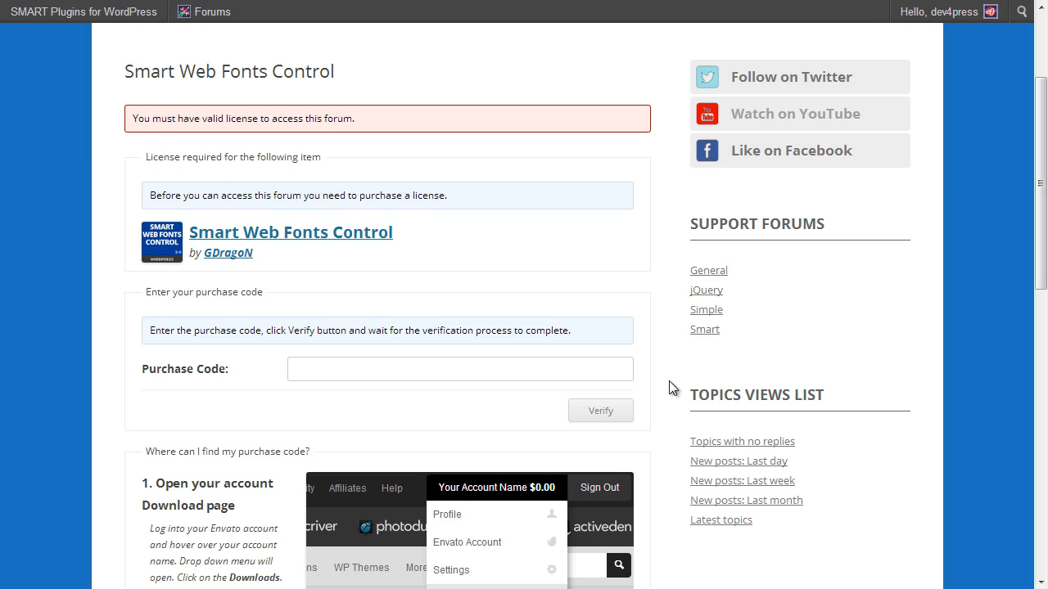
# Step: Submit a made-up purchase code for the forum, which is rejected as invalid
pyautogui.click(569, 373)
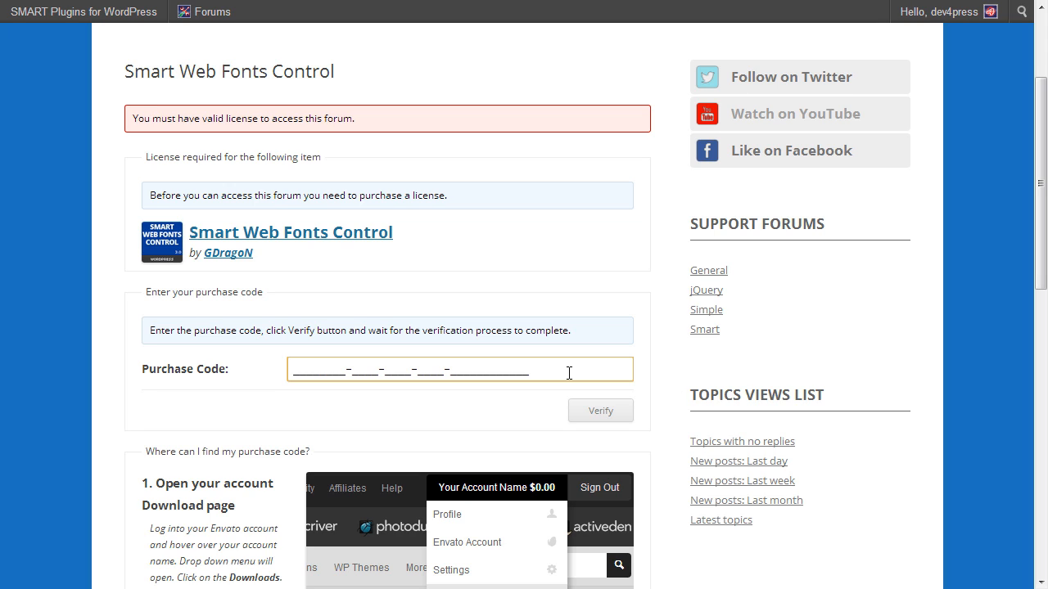
pyautogui.write('345sdfgs-ldkj-ht45-h')
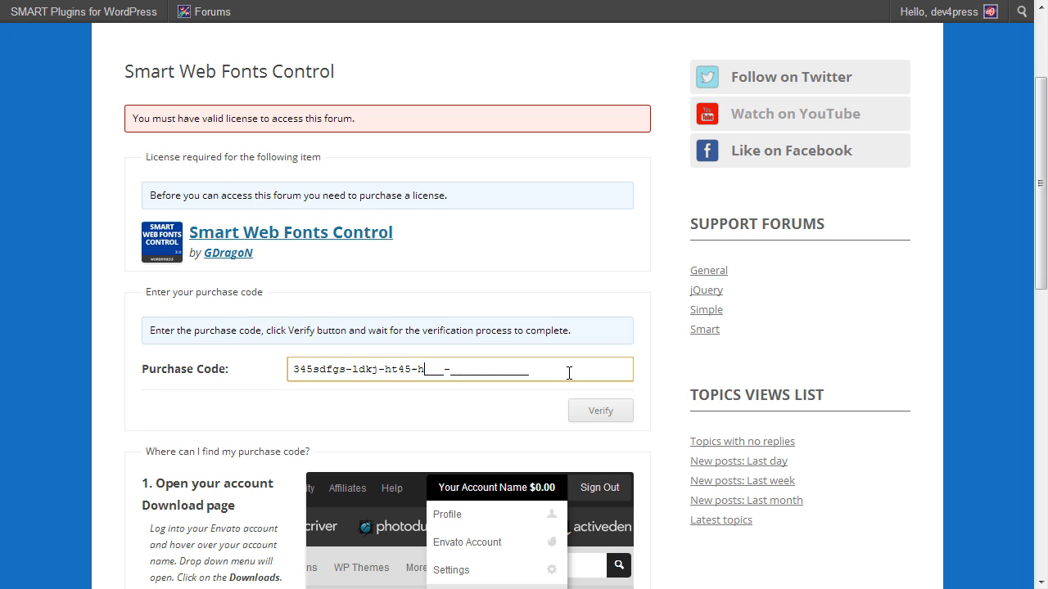
pyautogui.write('lkj-hdg564564564')
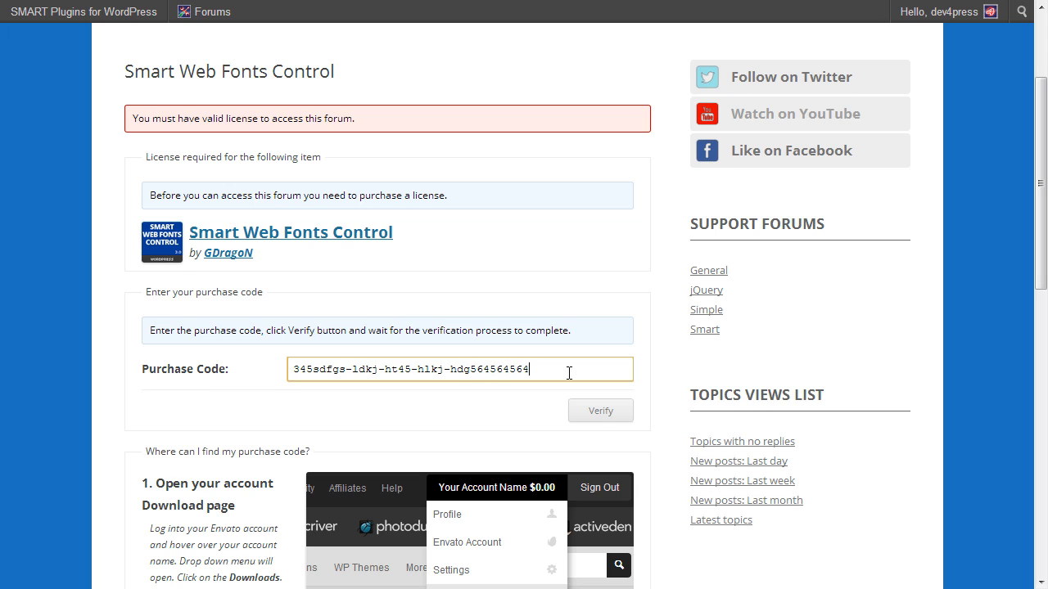
pyautogui.click(592, 411)
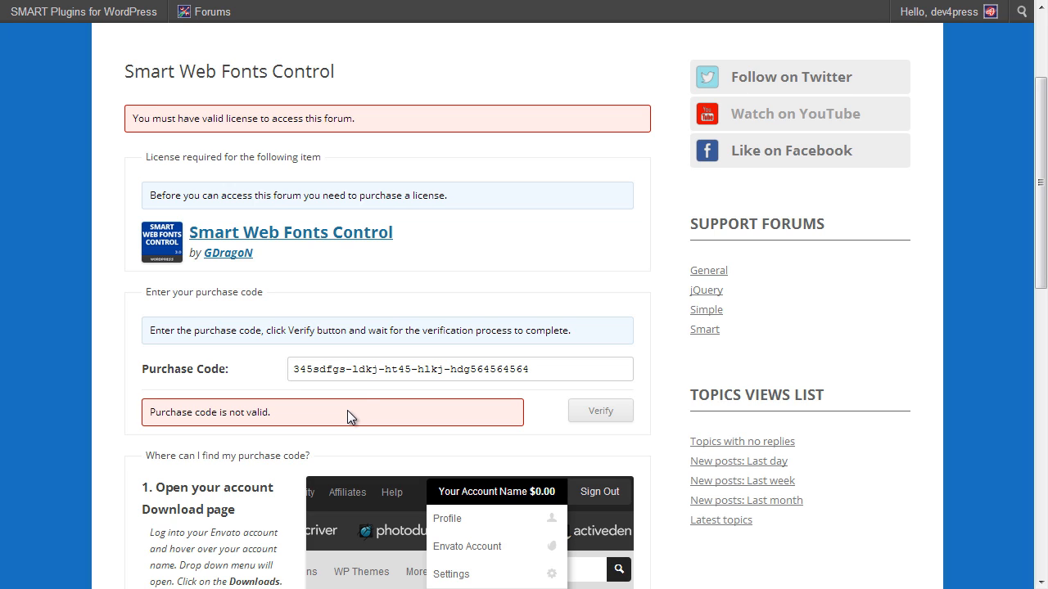
# Step: Reload the page, then paste and verify the real purchase code to unlock Smart Web Fonts Control
pyautogui.press('F5')
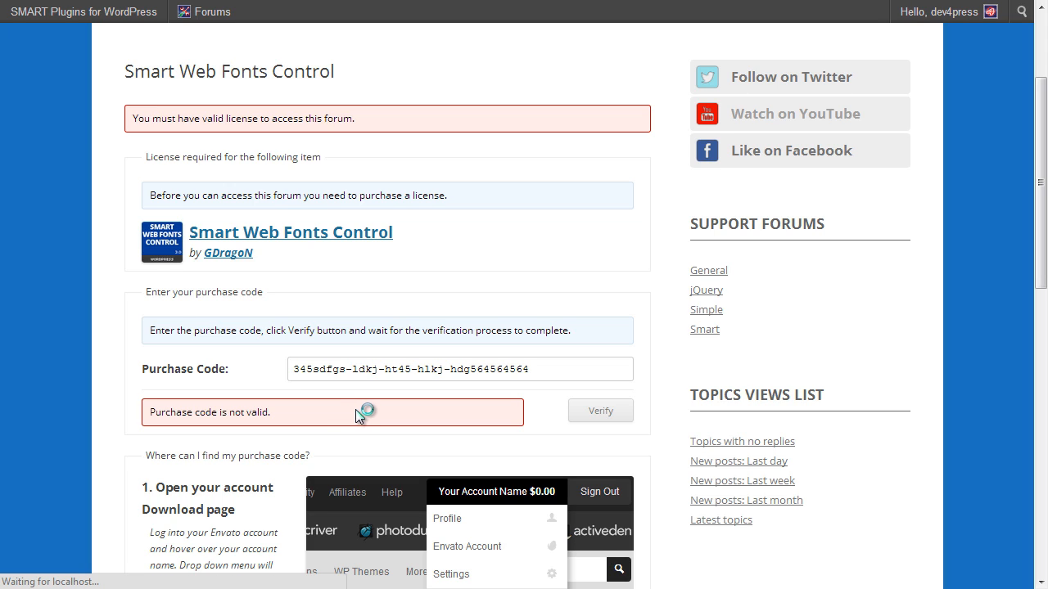
pyautogui.scroll(-1, 491, 431)
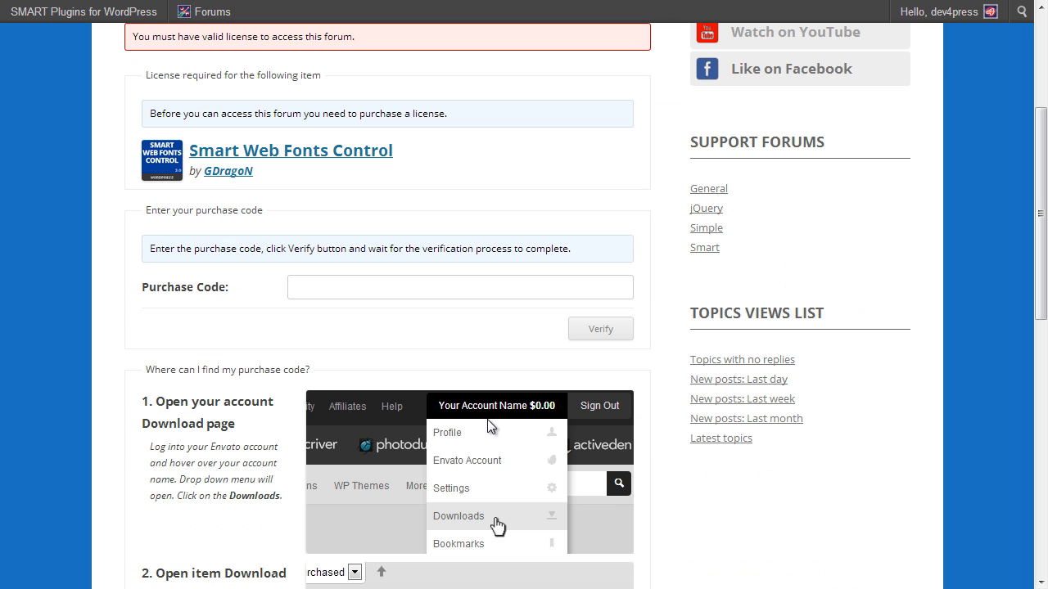
pyautogui.click(381, 283)
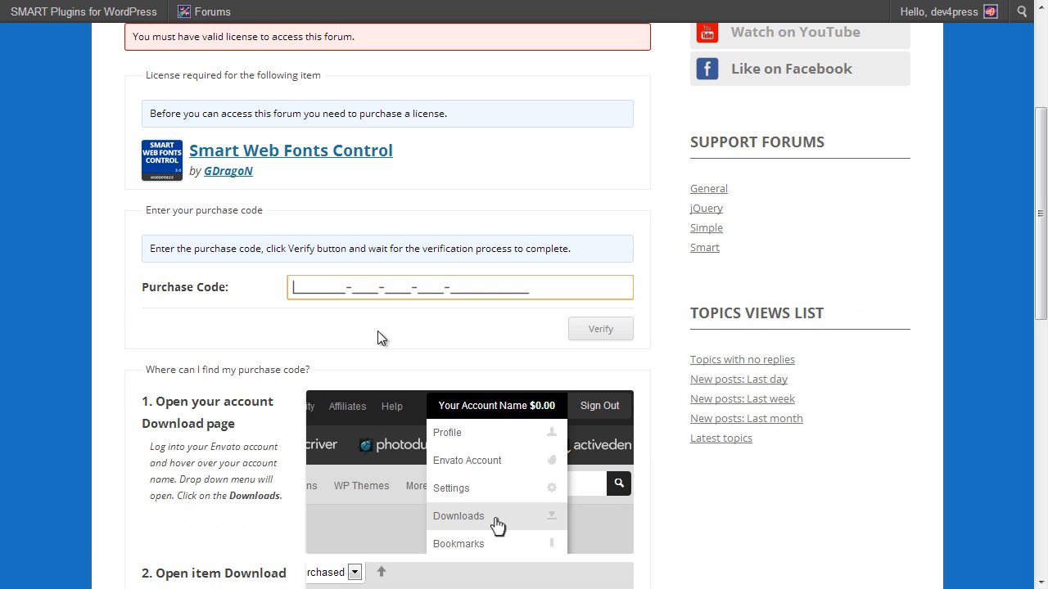
pyautogui.hotkey('ctrl', 'v')
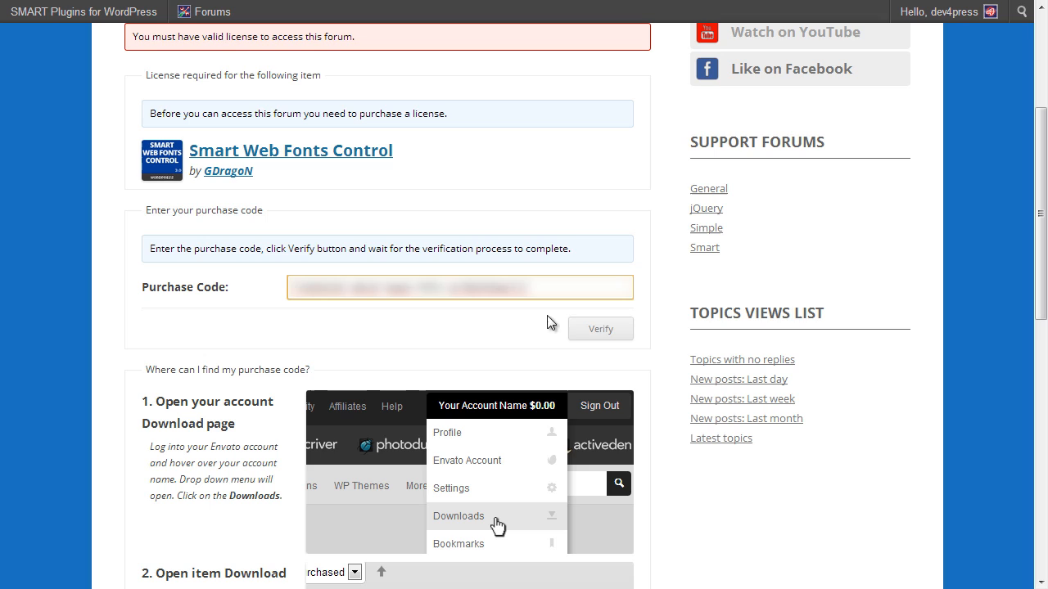
pyautogui.click(591, 322)
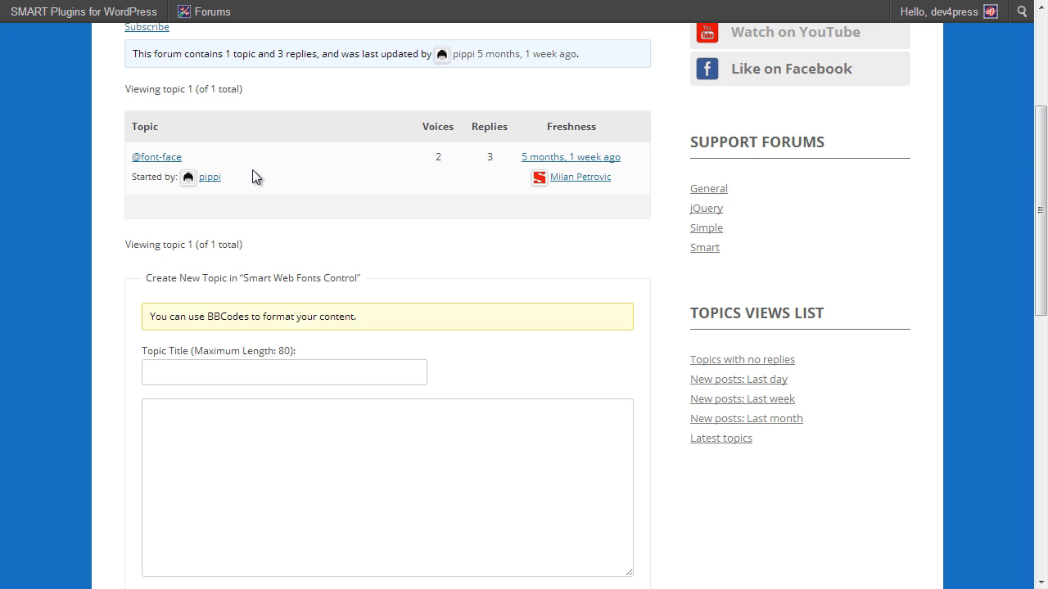
pyautogui.click(168, 156)
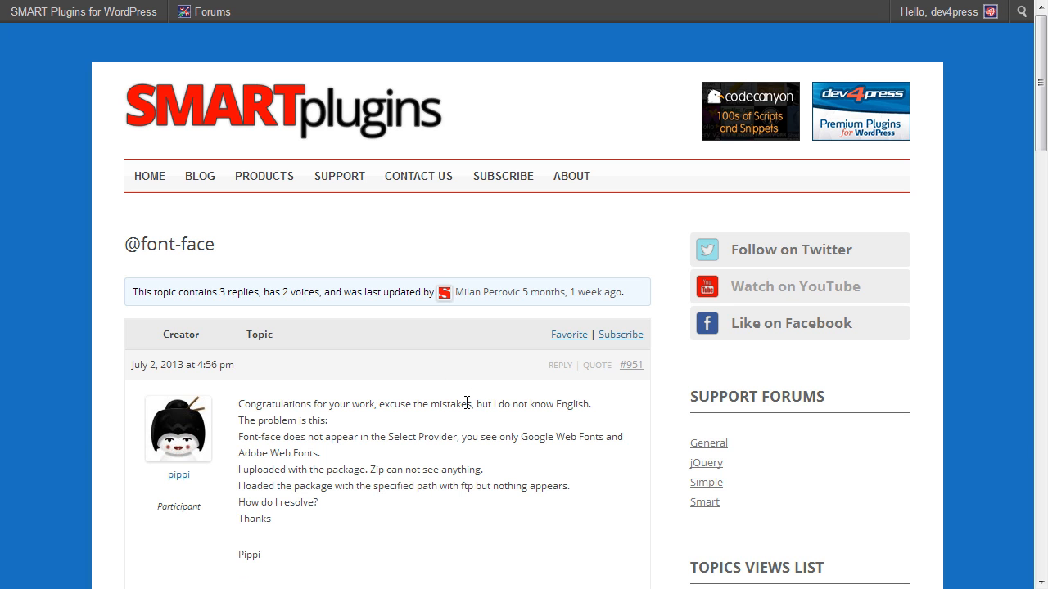
pyautogui.scroll(-6, 467, 402)
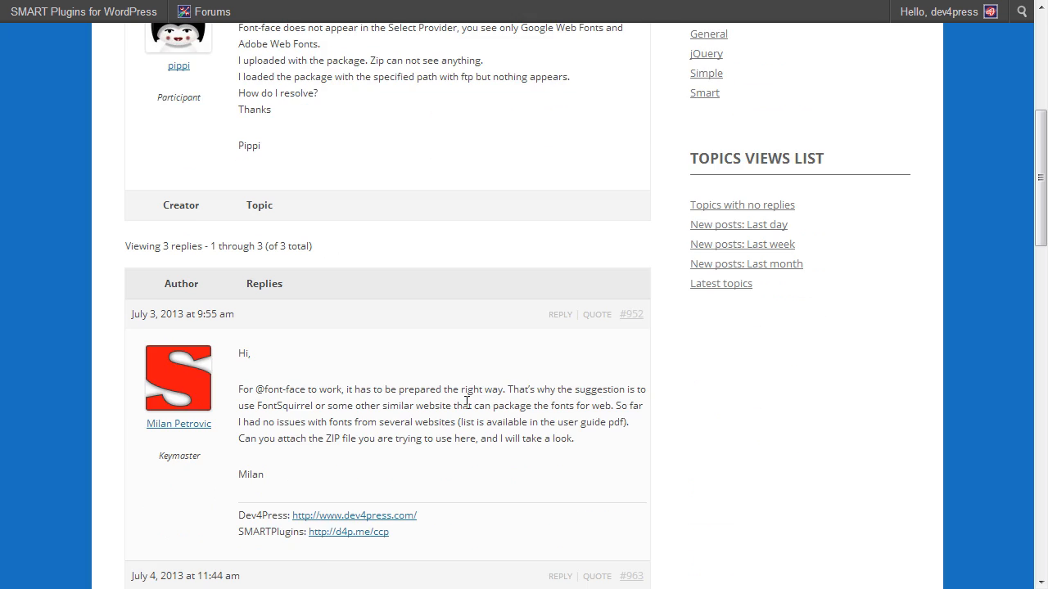
pyautogui.scroll(-5, 479, 397)
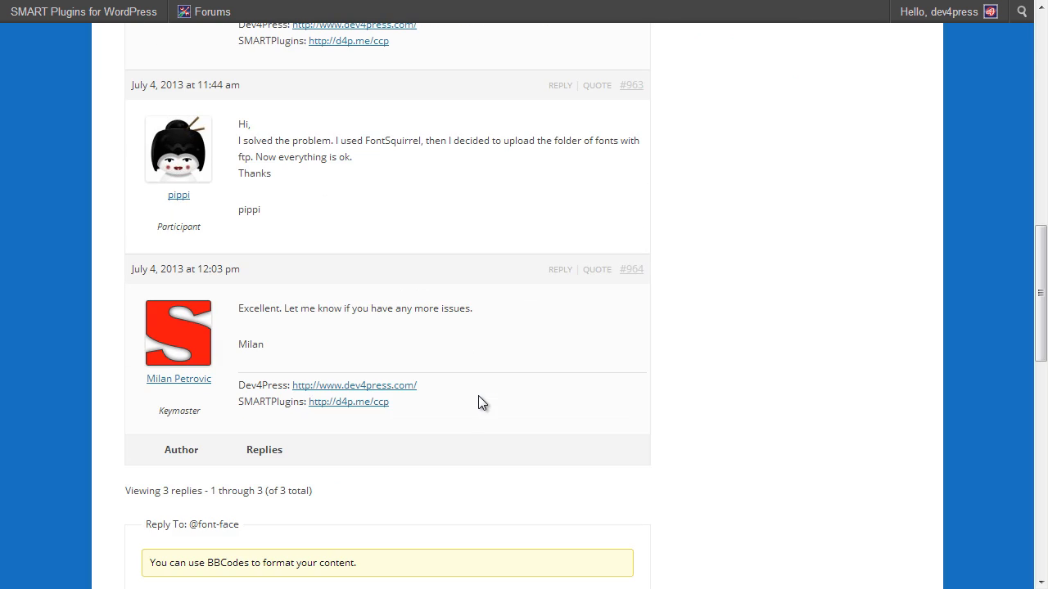
pyautogui.scroll(6, 479, 397)
pyautogui.scroll(2, 479, 396)
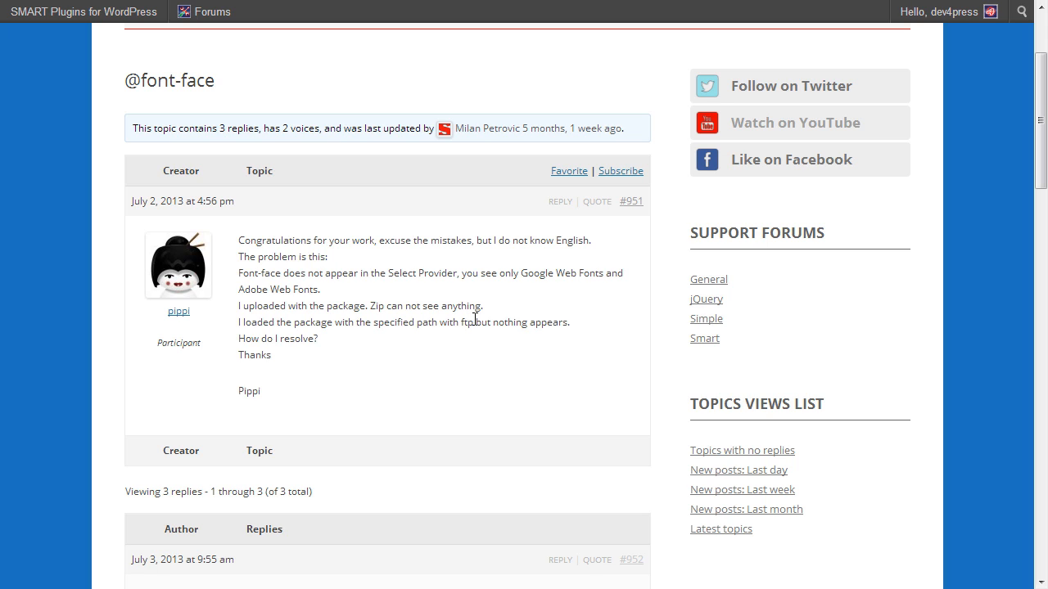
pyautogui.scroll(2, 510, 321)
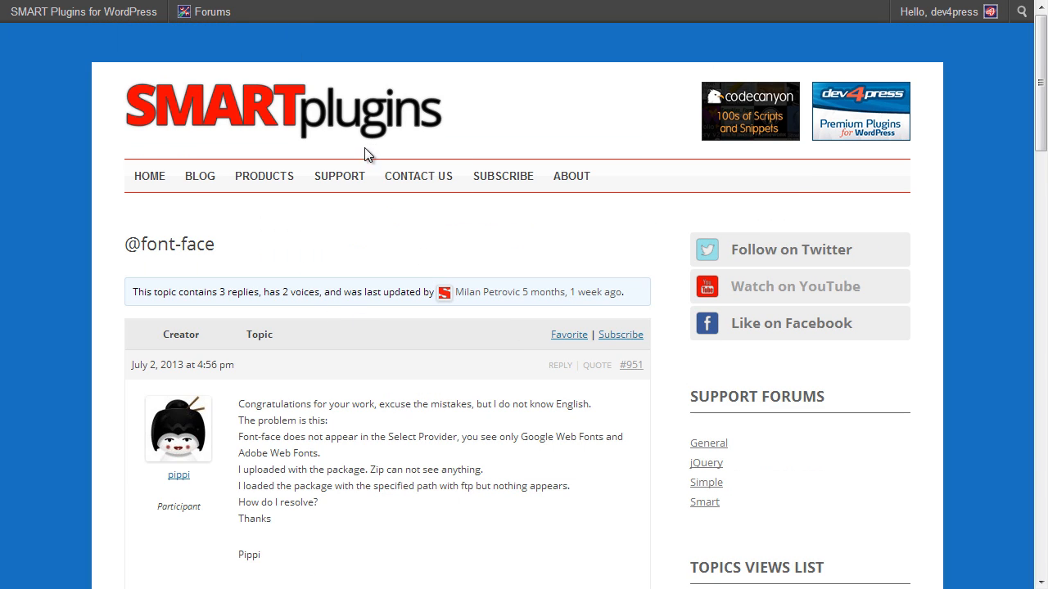
# Step: Return to the forums index from the SUPPORT menu's Forums link
pyautogui.moveTo(343, 186)
pyautogui.click(334, 204)
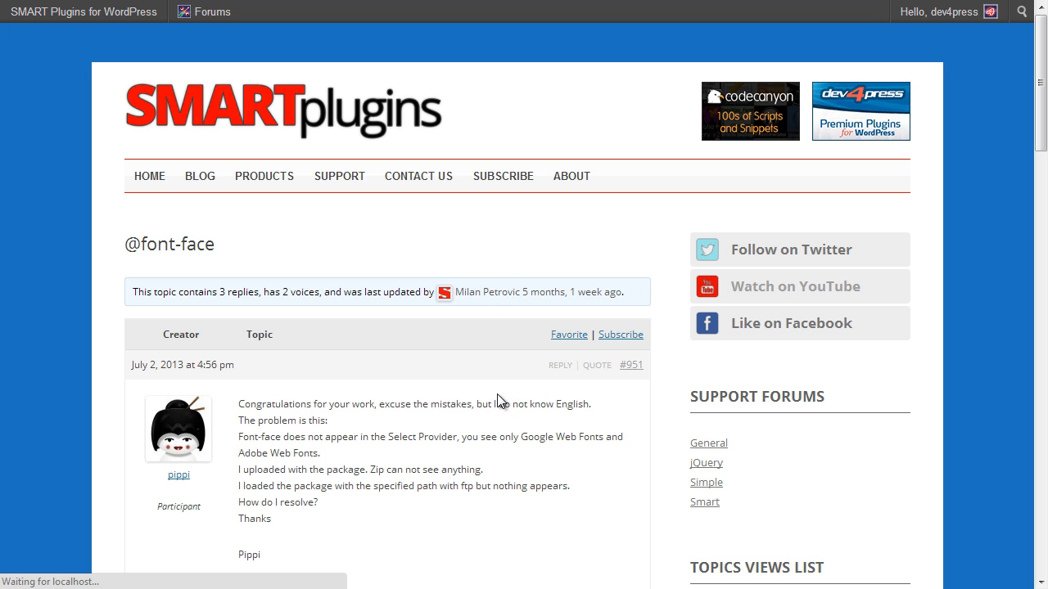
pyautogui.scroll(-5, 497, 394)
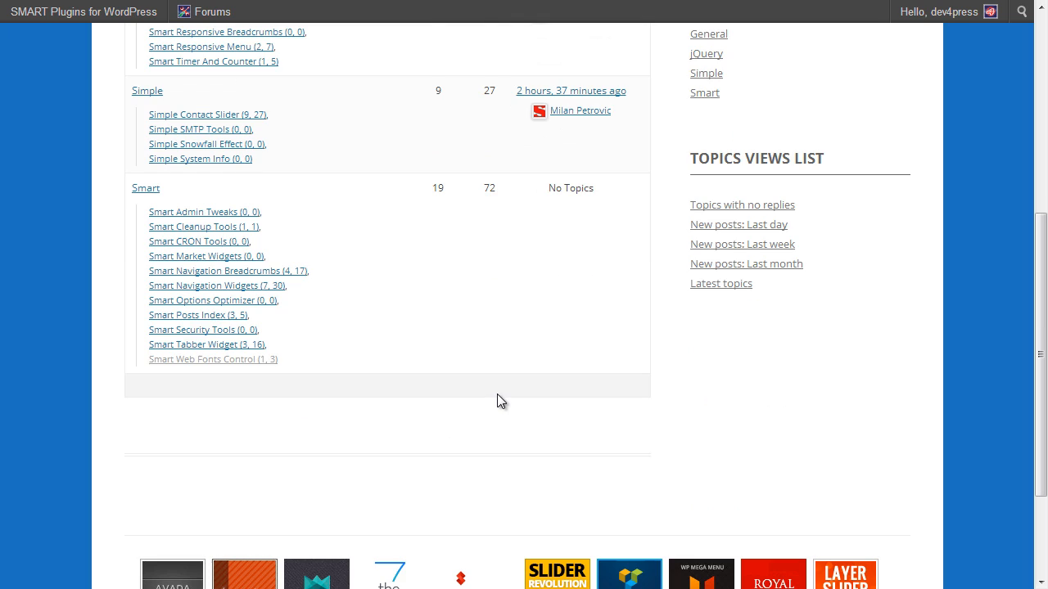
# Step: Look at the Smart Web Fonts Control forum, then go back to the forums list
pyautogui.click(252, 361)
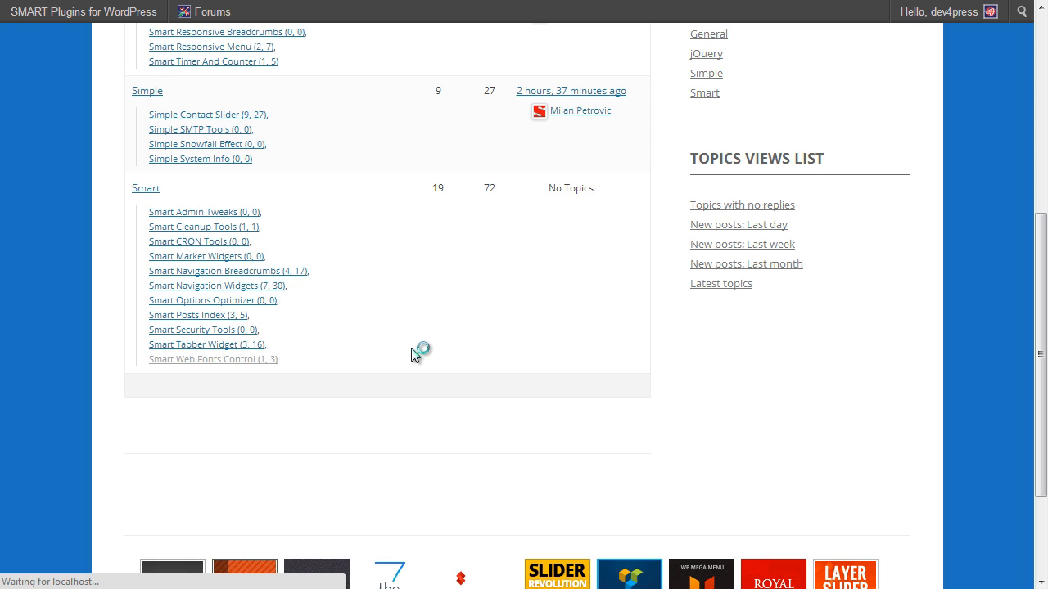
pyautogui.scroll(-2, 409, 353)
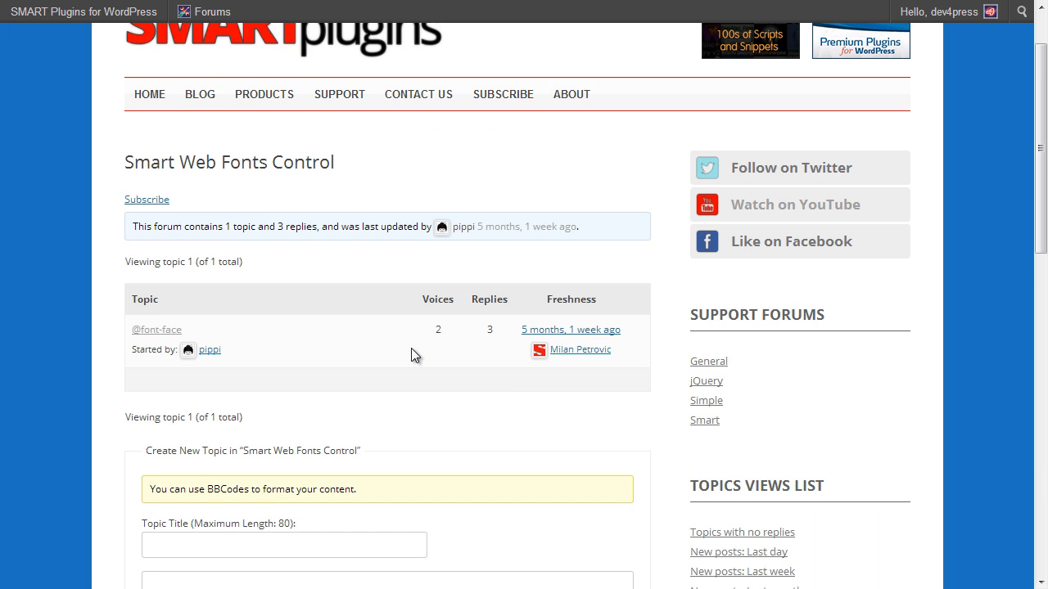
pyautogui.moveTo(18, 4)
pyautogui.hotkey('alt', 'Left')
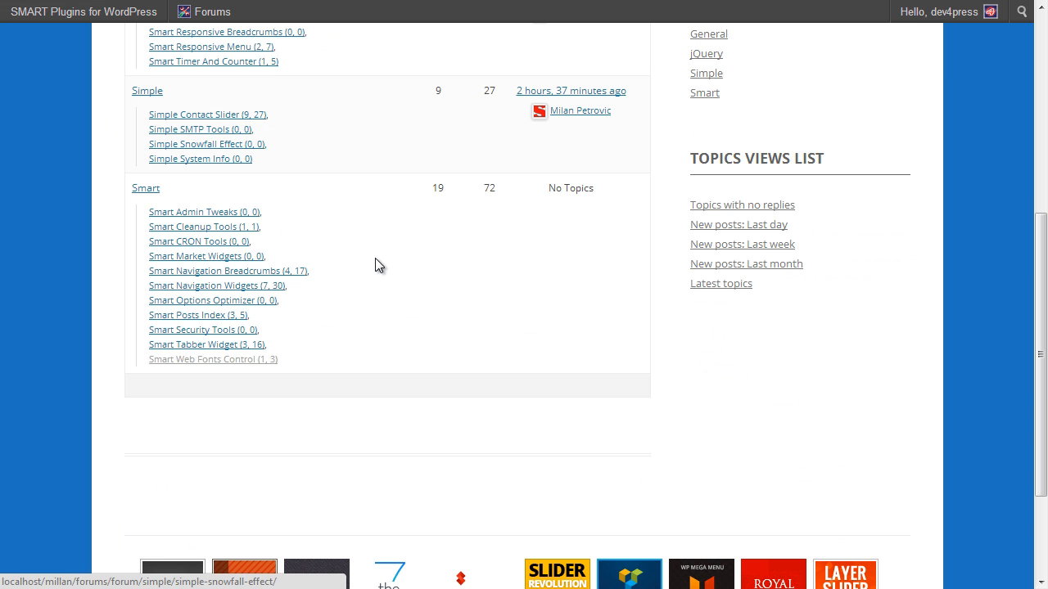
# Step: Open the Smart Tabber Widget forum, which asks for a valid purchase code
pyautogui.click(257, 347)
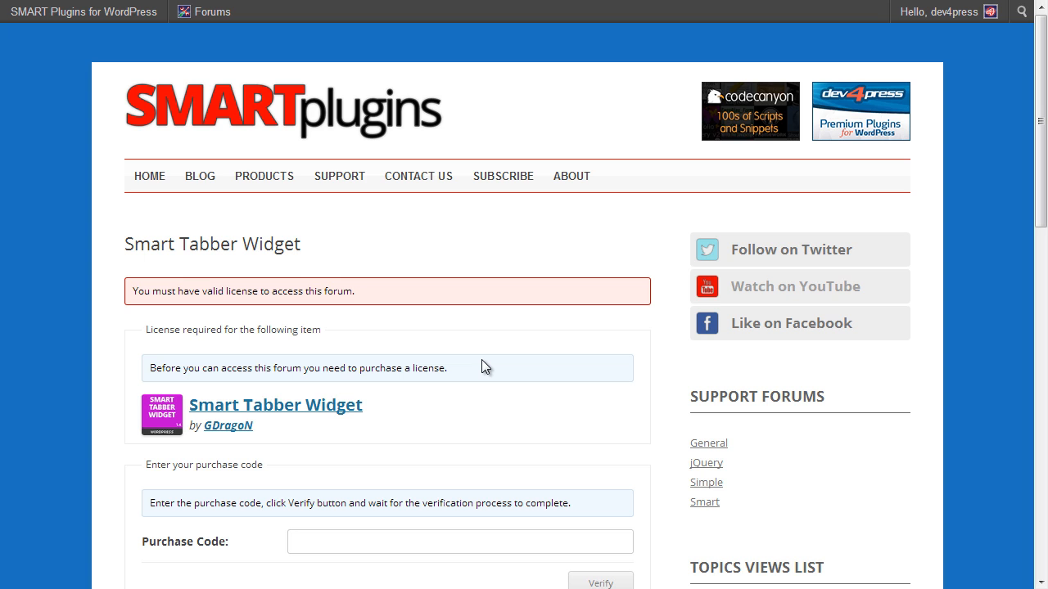
pyautogui.scroll(-1, 482, 366)
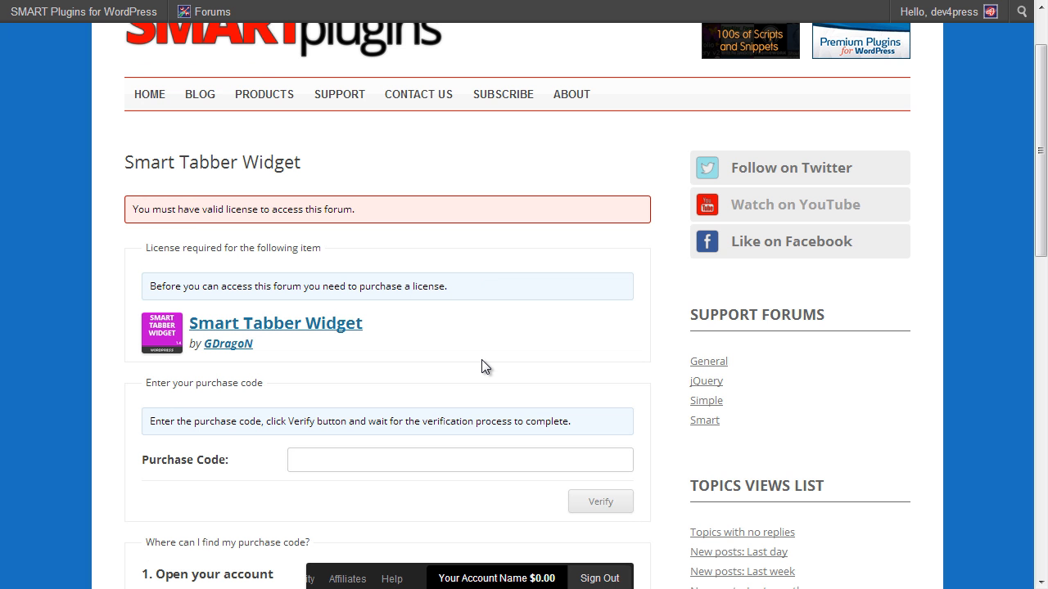
pyautogui.scroll(-1, 482, 361)
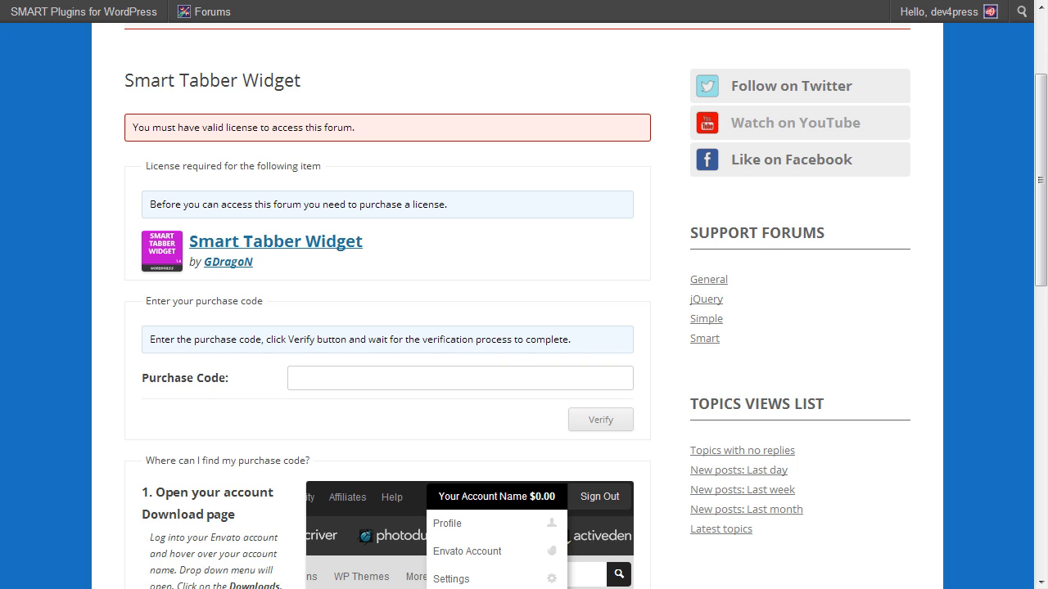
# Step: Paste and verify a purchase code to unlock the Smart Tabber Widget forum's 3 topics
pyautogui.click(503, 385)
pyautogui.hotkey('ctrl', 'v')
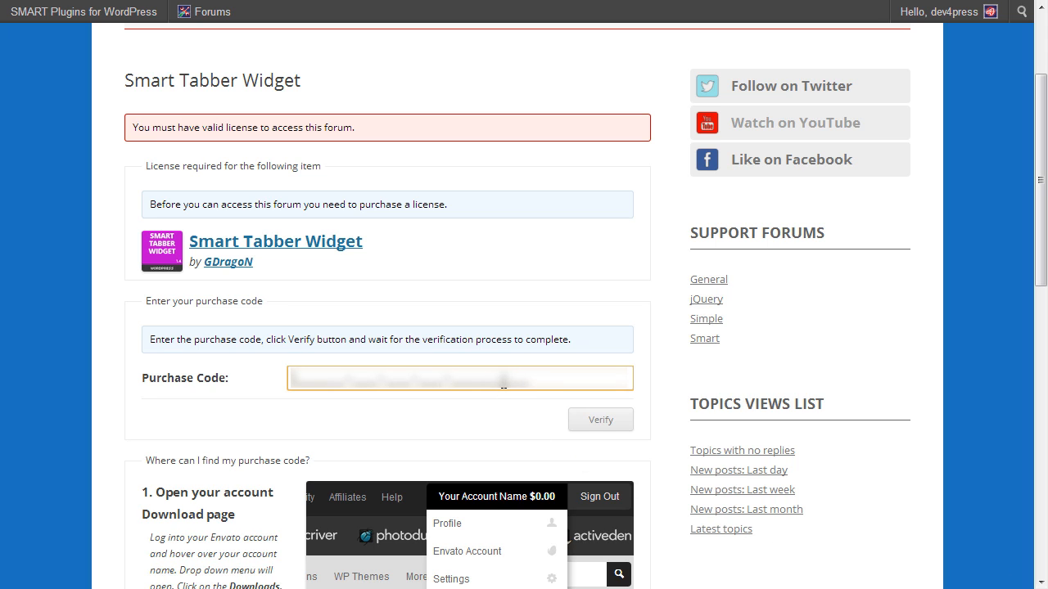
pyautogui.click(615, 421)
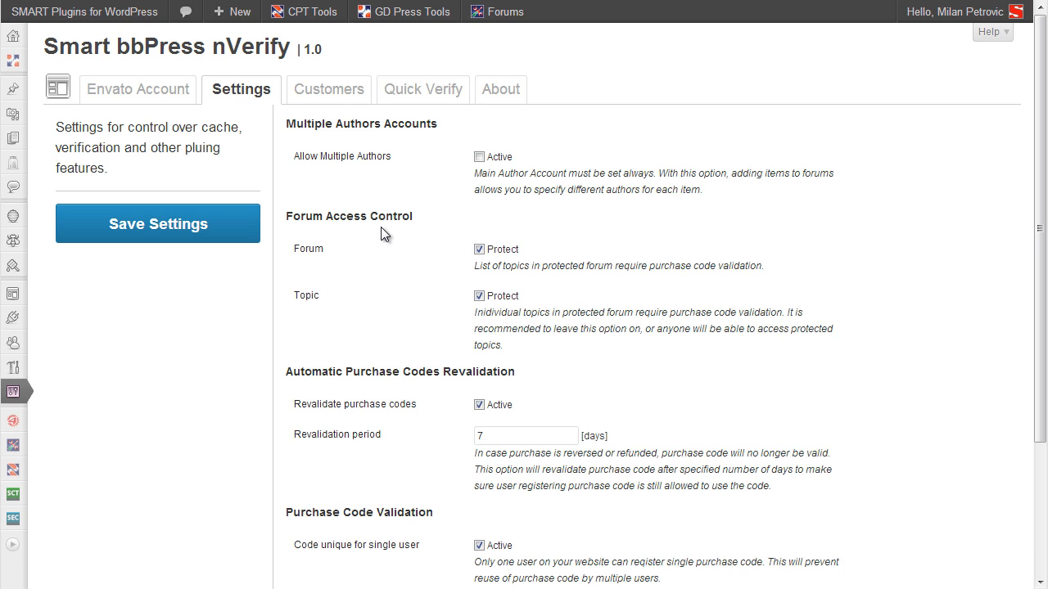
# Step: Show the nVerify Customers tab listing the user's Smart Web Fonts Control and Smart Tabber Widget codes
pyautogui.click(315, 81)
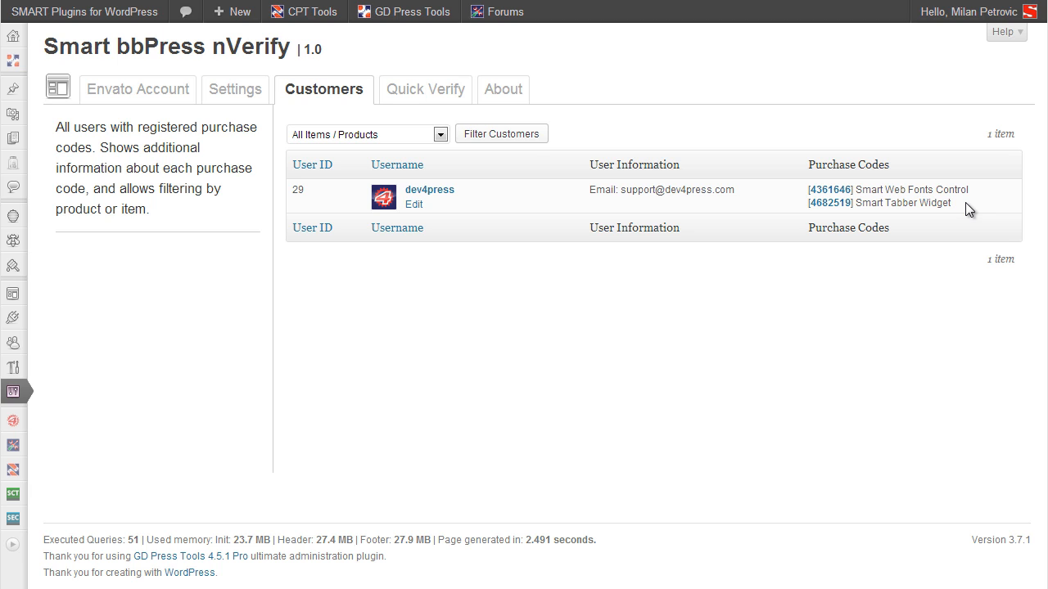
# Step: Check the product filter choices in the customer list without changing them
pyautogui.click(397, 136)
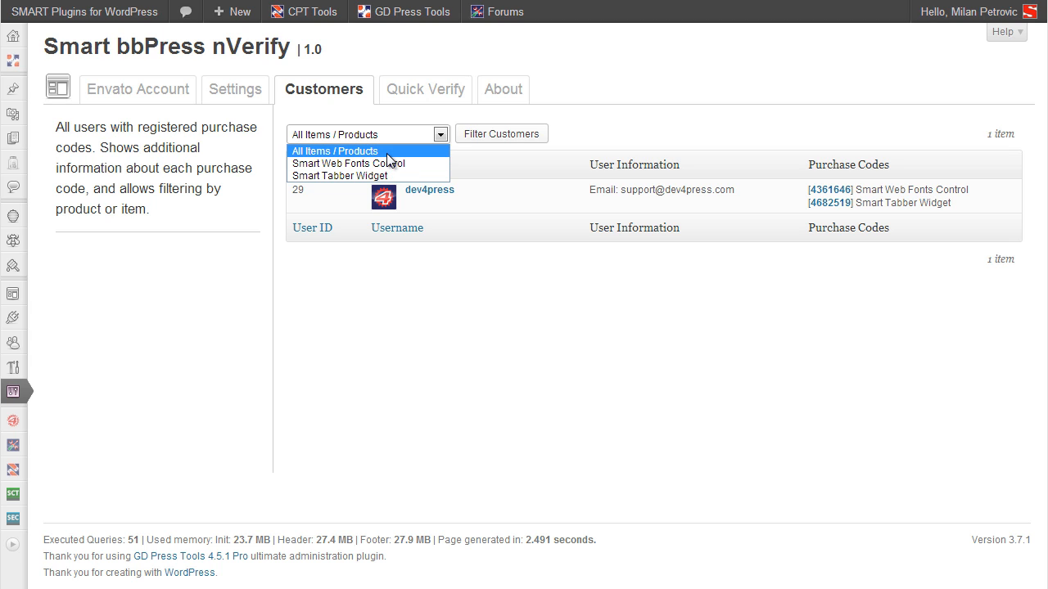
pyautogui.click(573, 292)
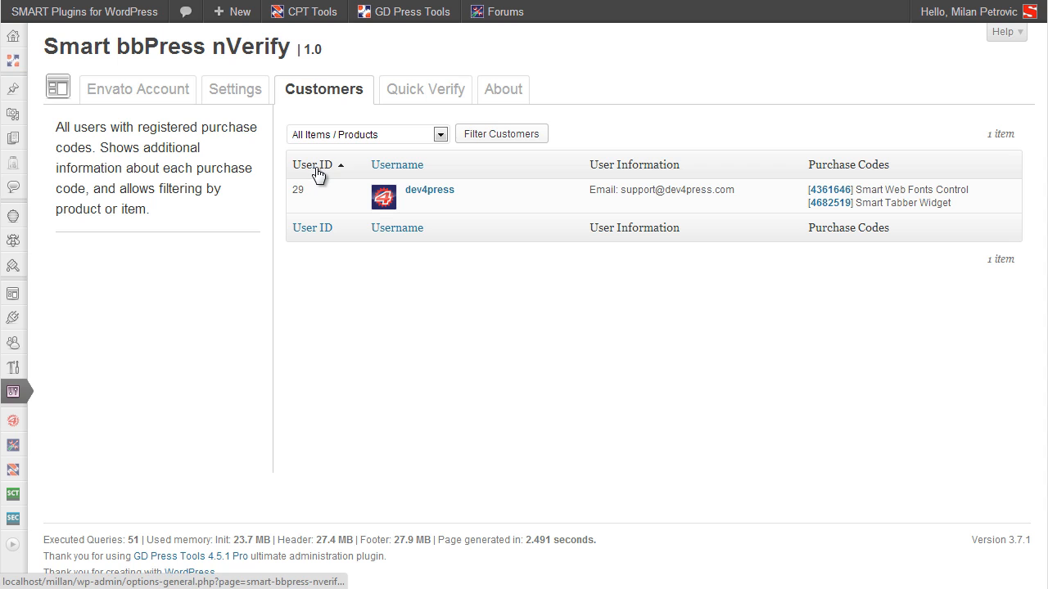
pyautogui.click(379, 138)
pyautogui.click(711, 135)
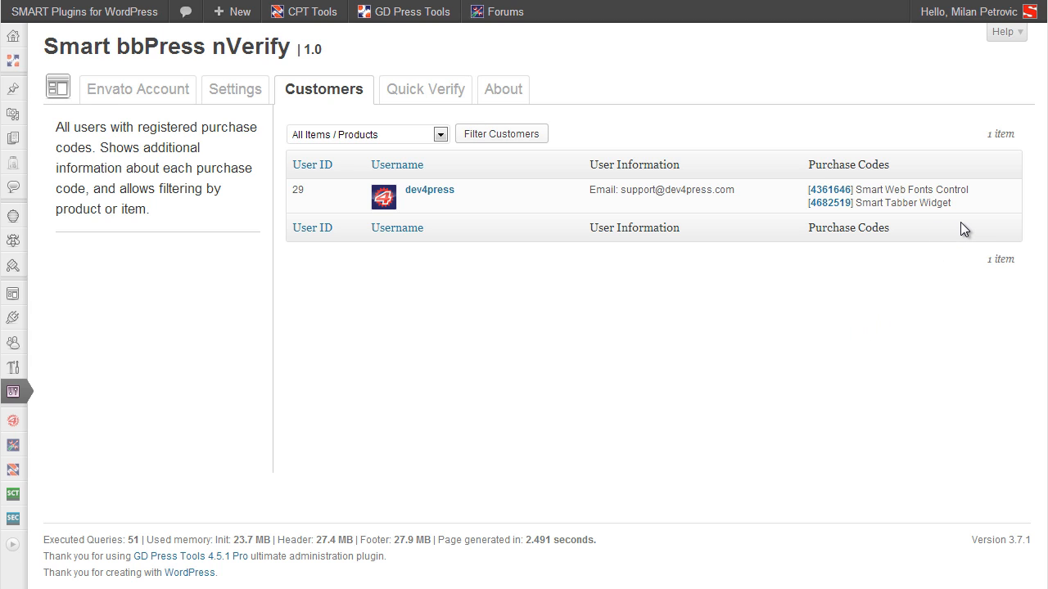
# Step: Review purchase details for the Smart Web Fonts Control and Smart Tabber Widget codes, then open Quick Verify
pyautogui.moveTo(944, 213)
pyautogui.click(829, 190)
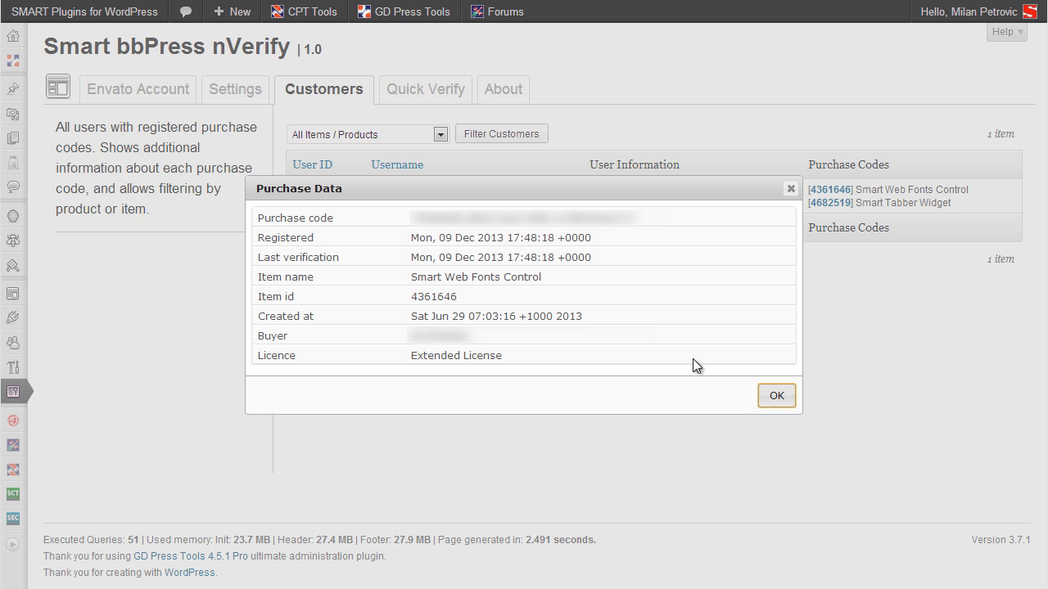
pyautogui.click(779, 397)
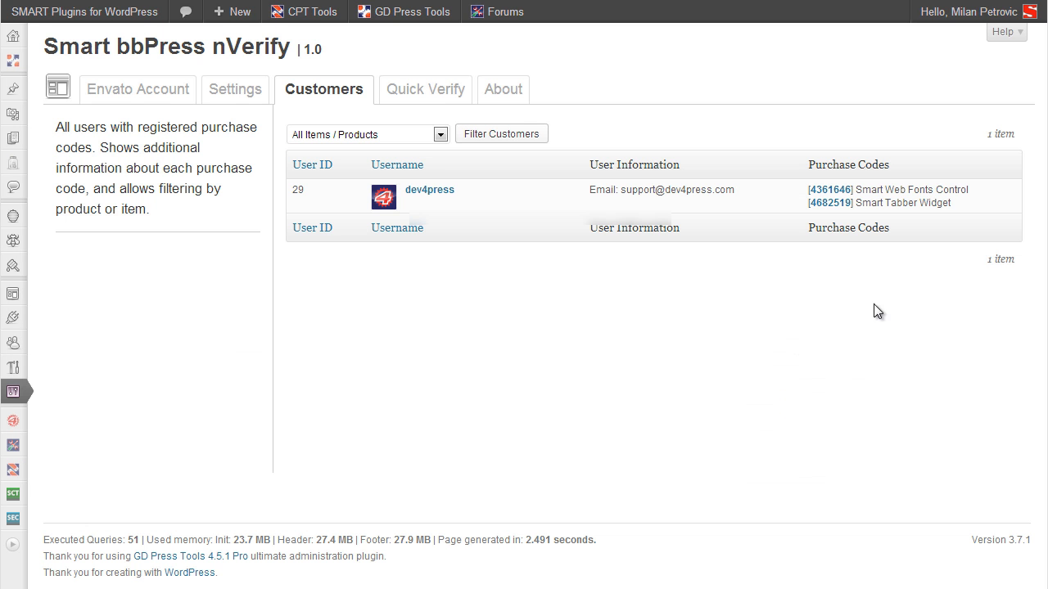
pyautogui.click(836, 209)
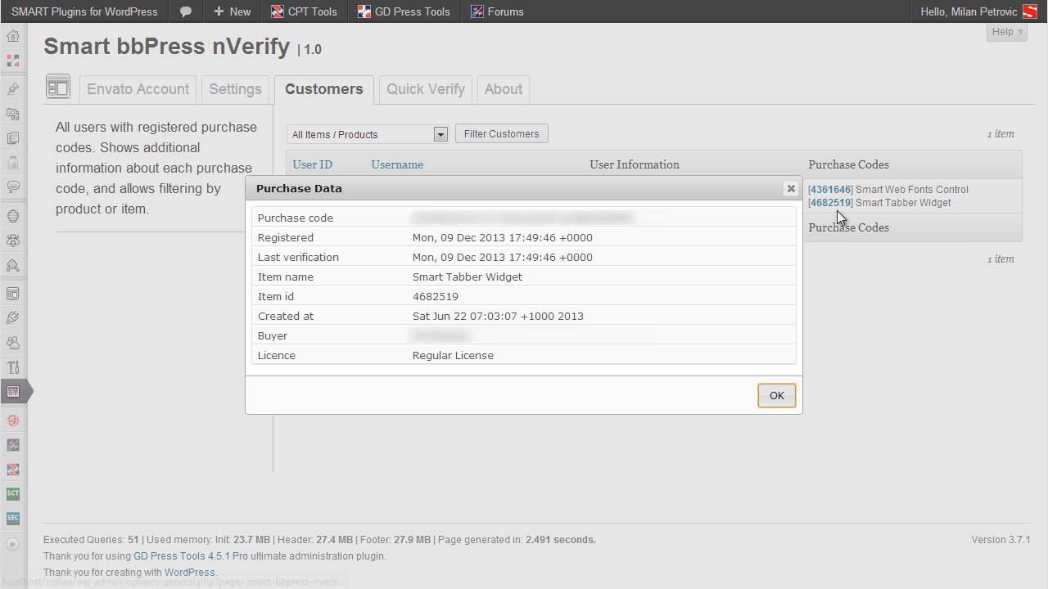
pyautogui.click(776, 397)
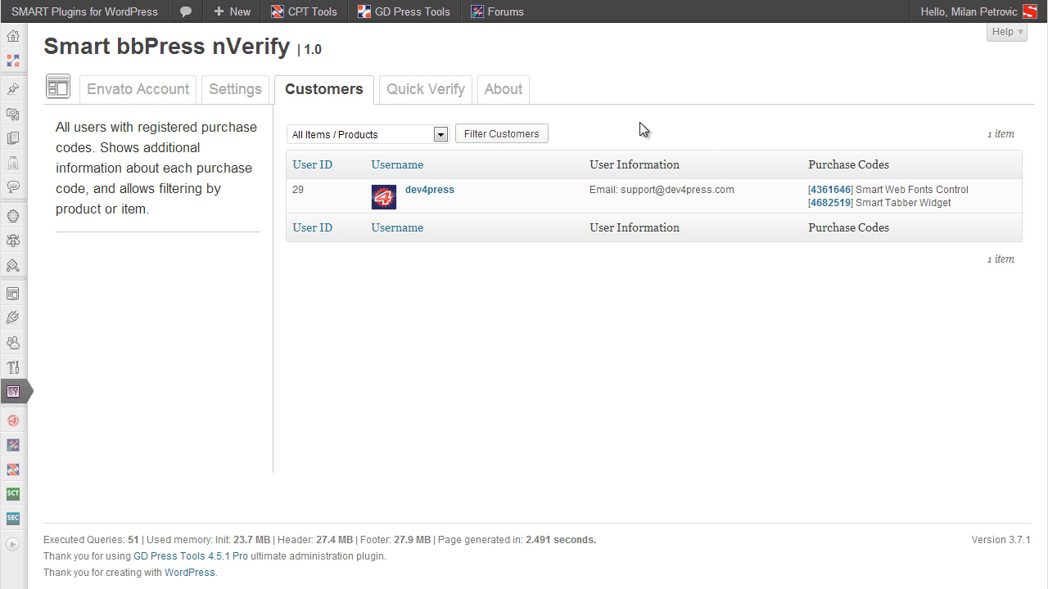
pyautogui.click(438, 103)
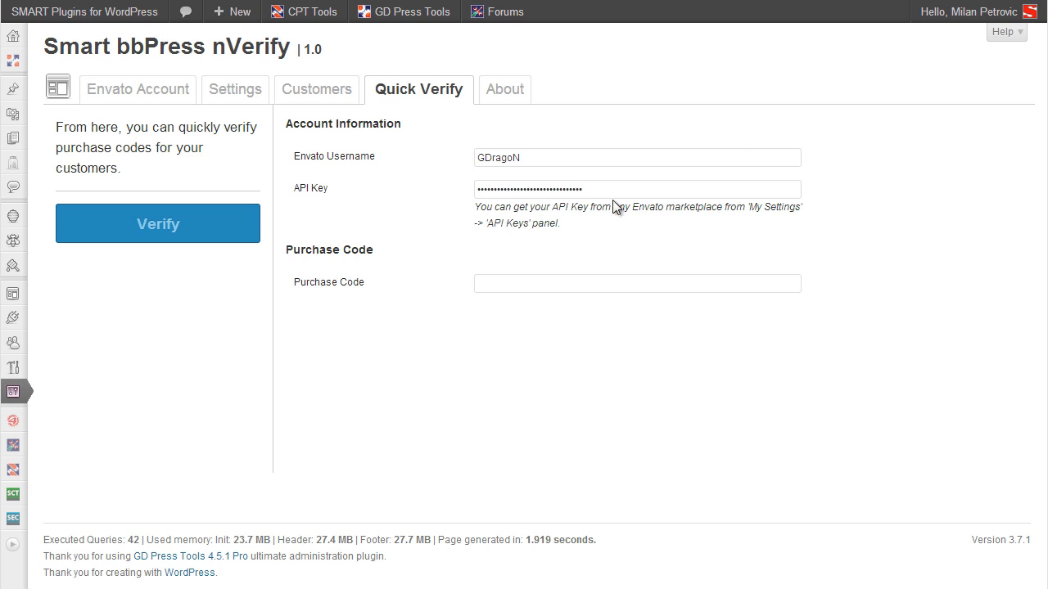
# Step: Paste a purchase code into Quick Verify and check it against Smart Tabber Widget's Regular License
pyautogui.click(519, 288)
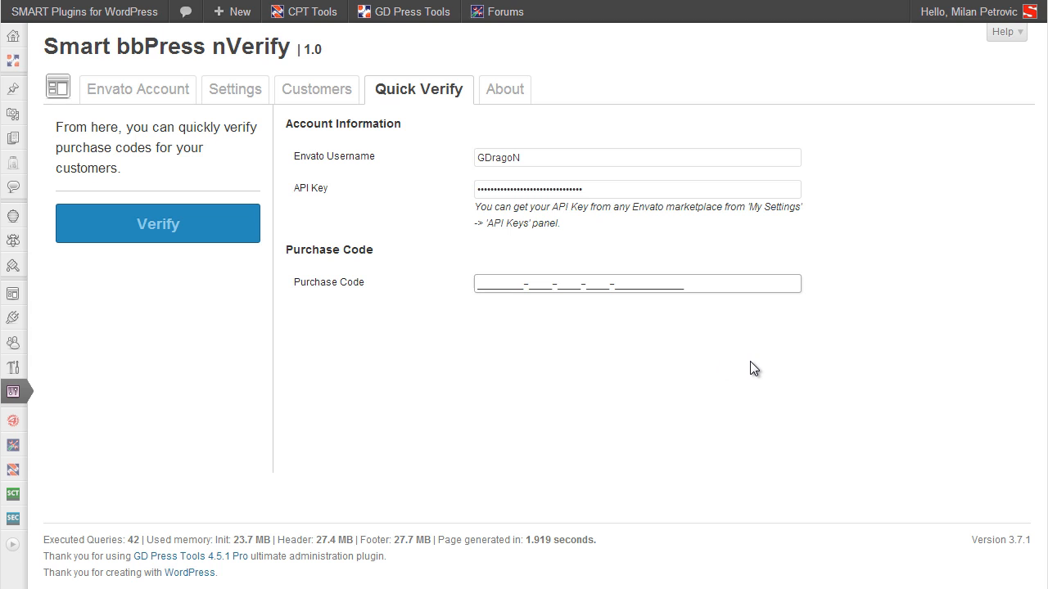
pyautogui.hotkey('ctrl', 'v')
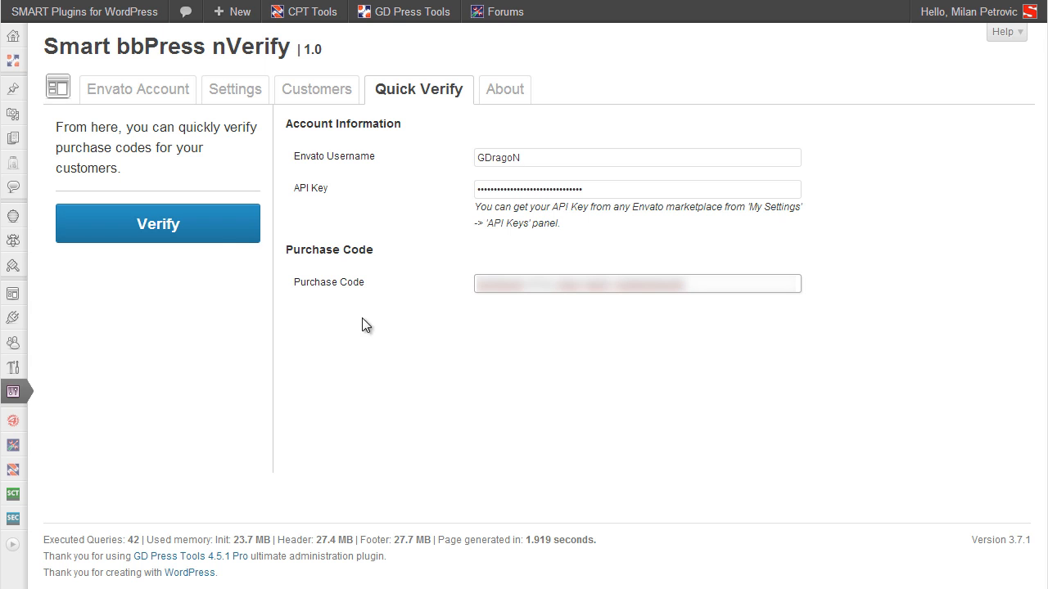
pyautogui.click(212, 239)
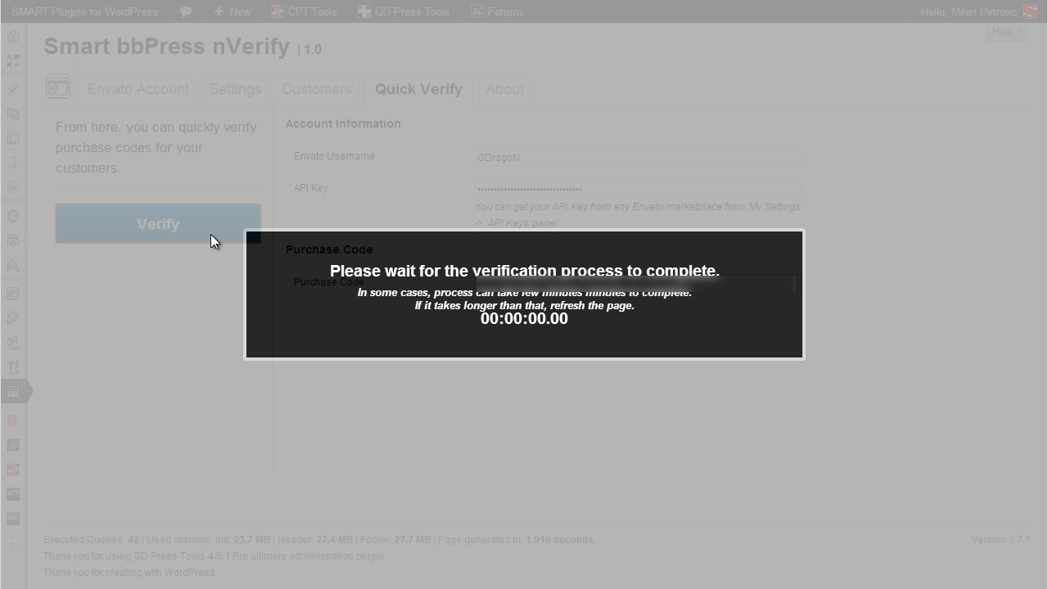